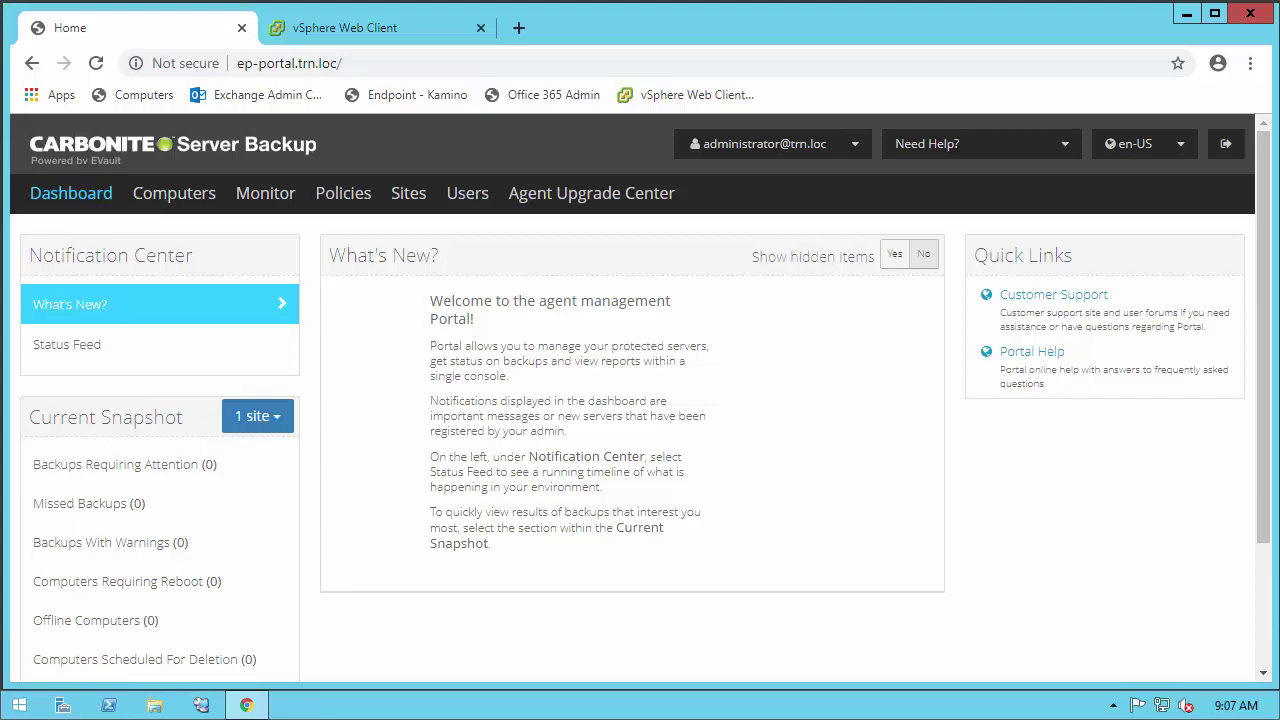
# Step: In the Computers list, expand EP-12R2-1 and open the actions menu for its files job
pyautogui.click(172, 194)
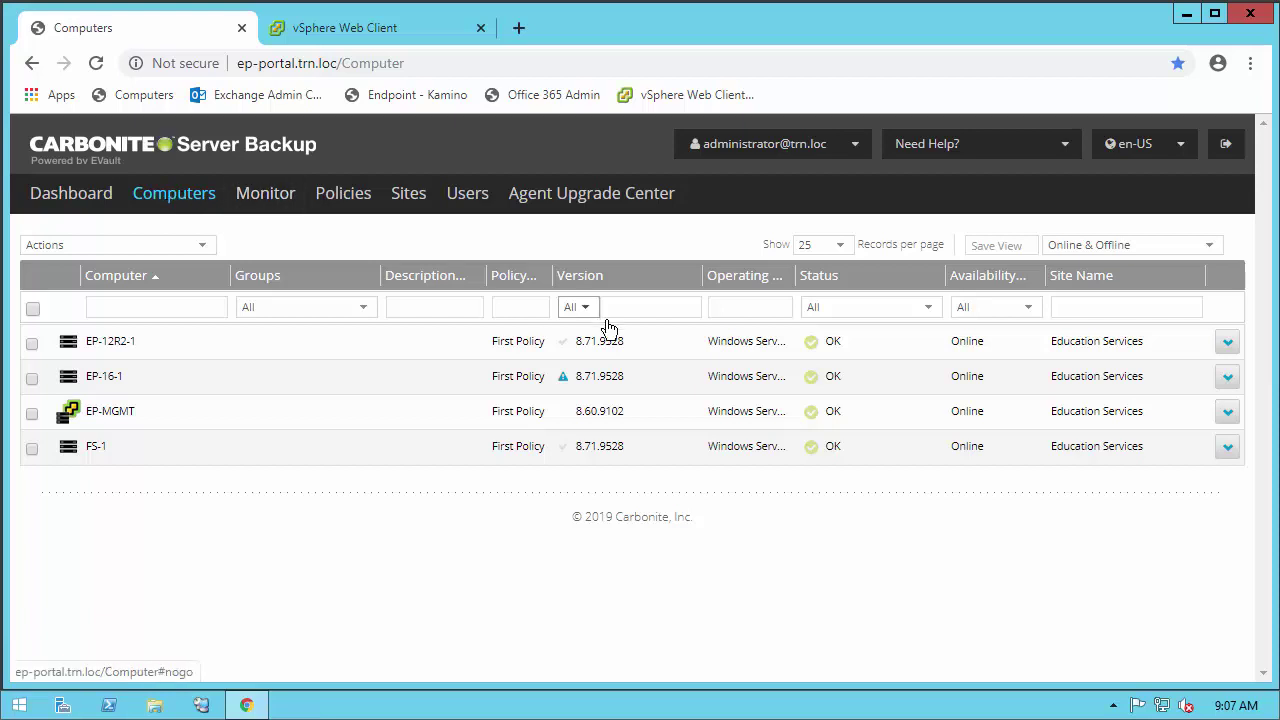
pyautogui.click(1228, 345)
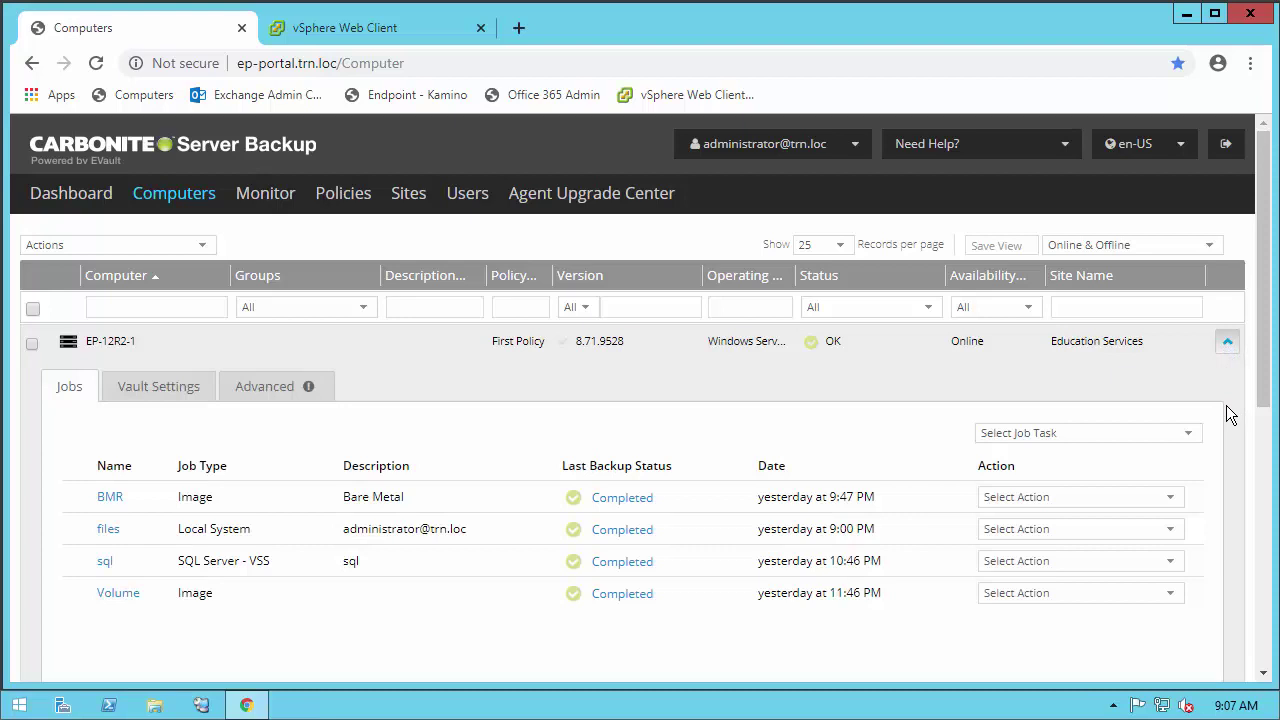
pyautogui.click(1172, 532)
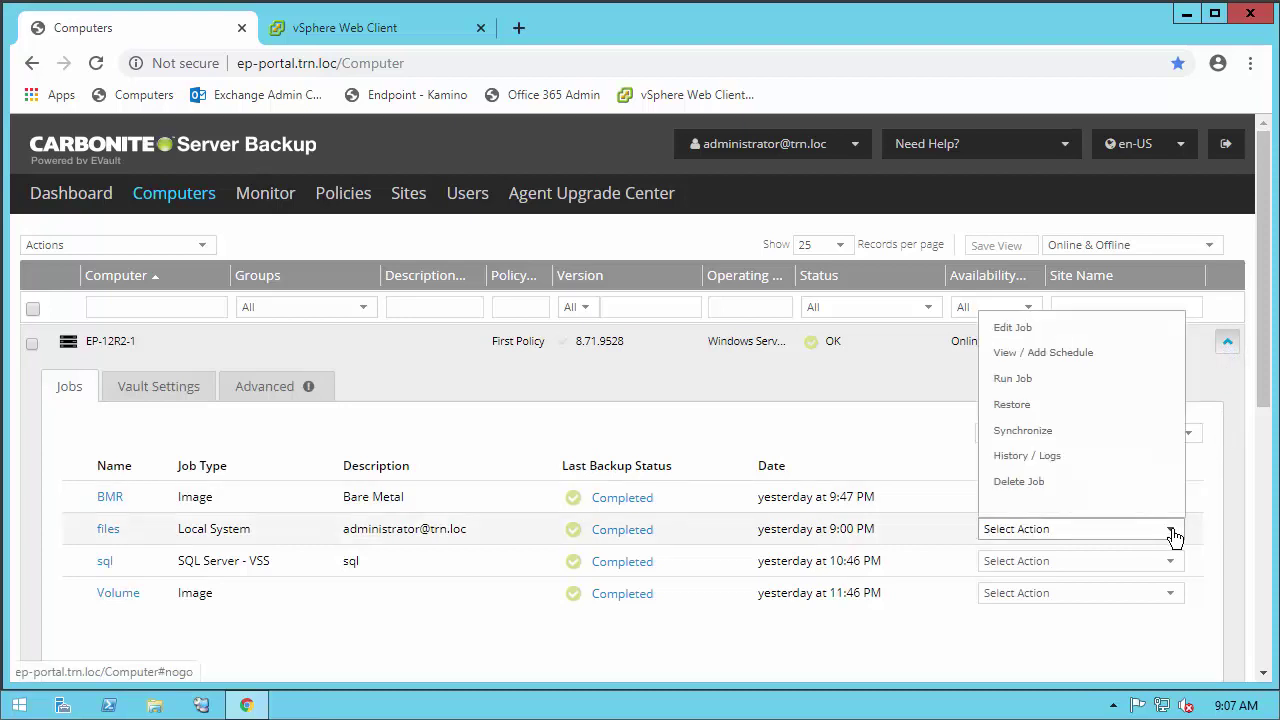
# Step: Start a files-job restore from safeset 219 of November 20 and enter the encryption password
pyautogui.click(1095, 406)
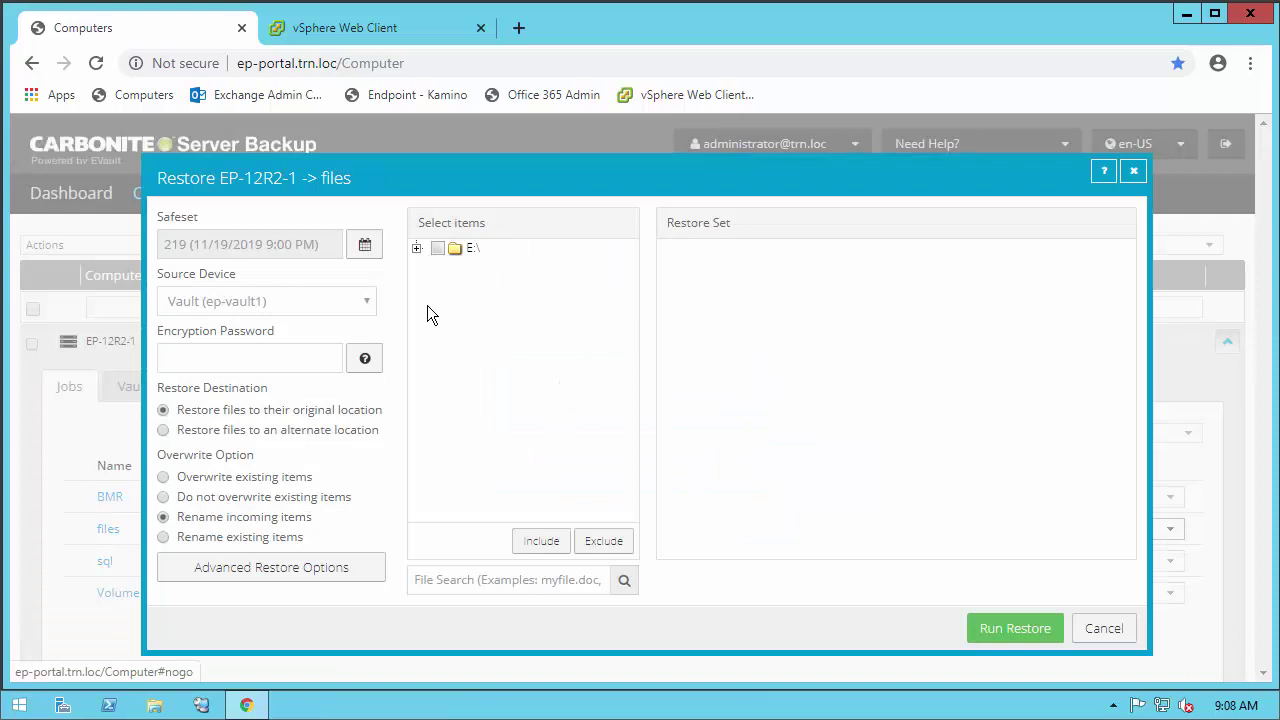
pyautogui.click(364, 246)
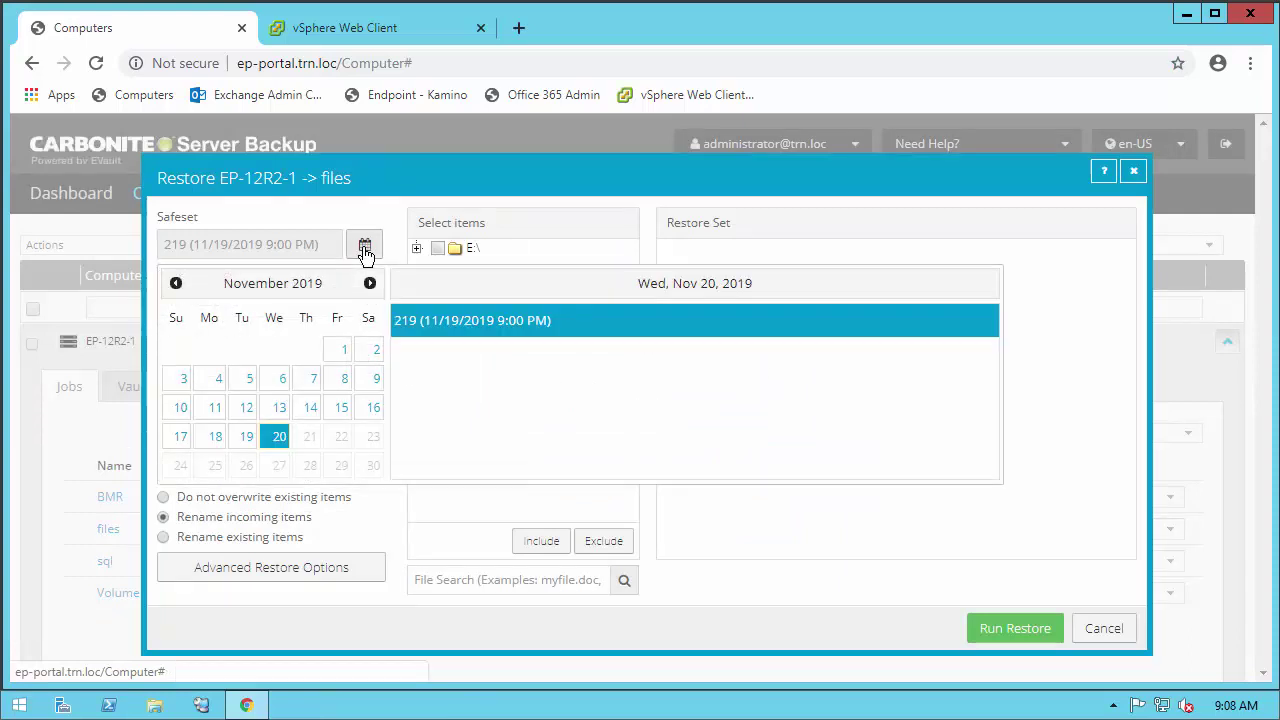
pyautogui.click(246, 436)
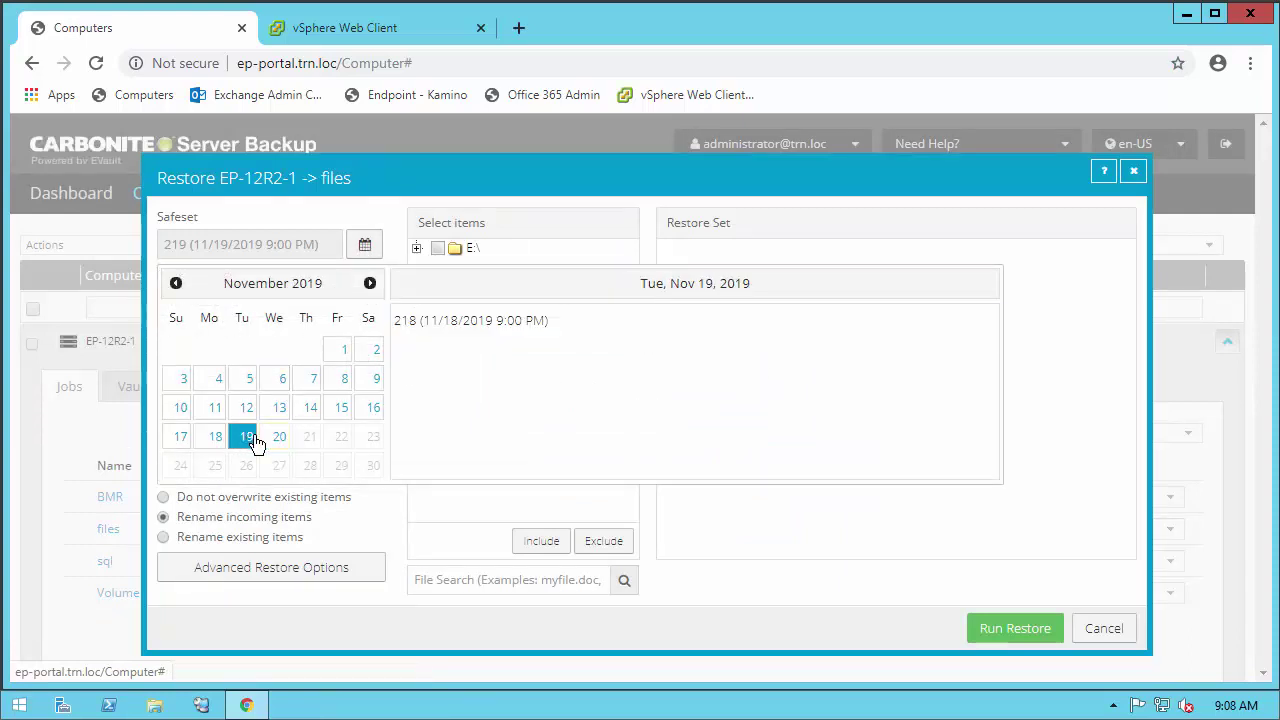
pyautogui.click(277, 440)
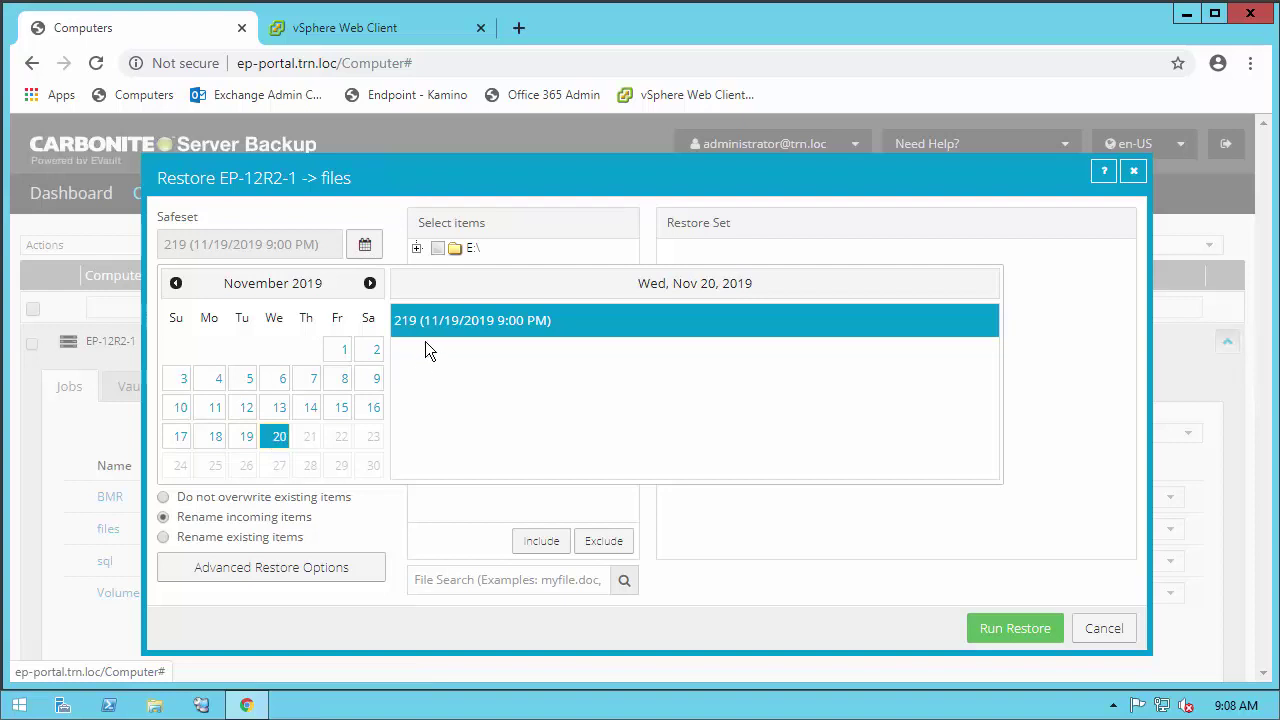
pyautogui.click(440, 319)
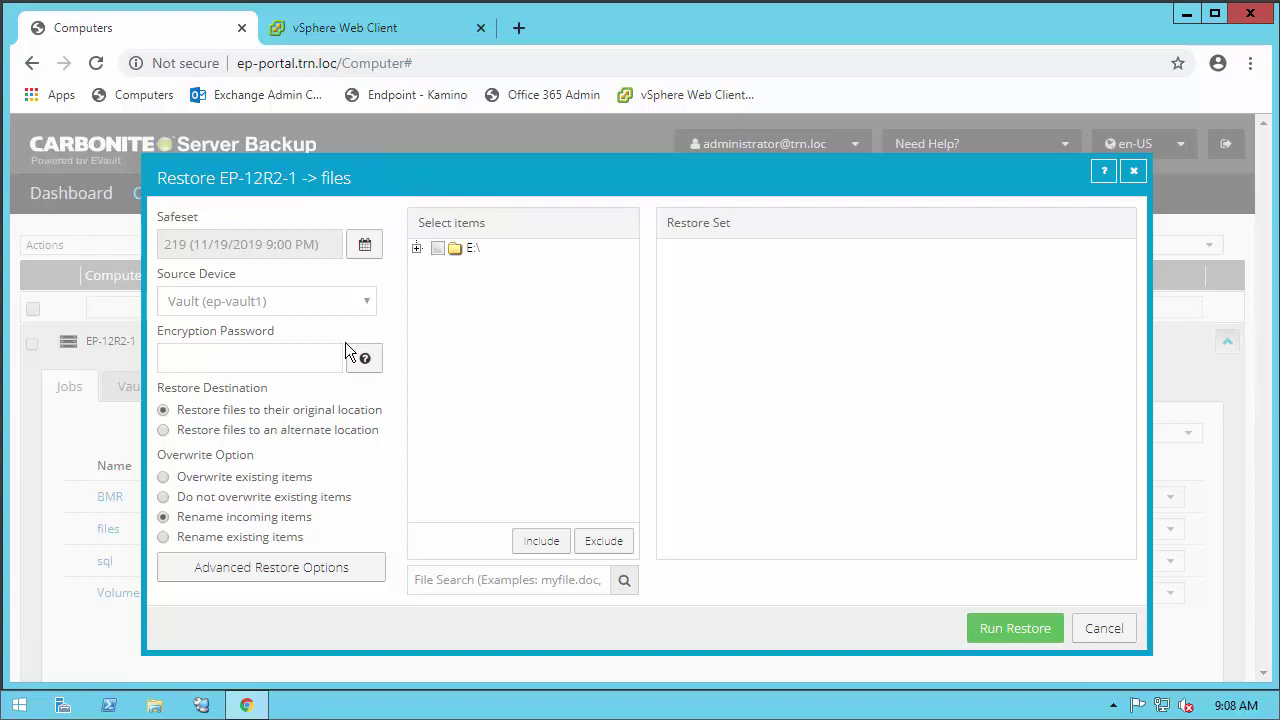
pyautogui.click(273, 361)
pyautogui.write('•••••')
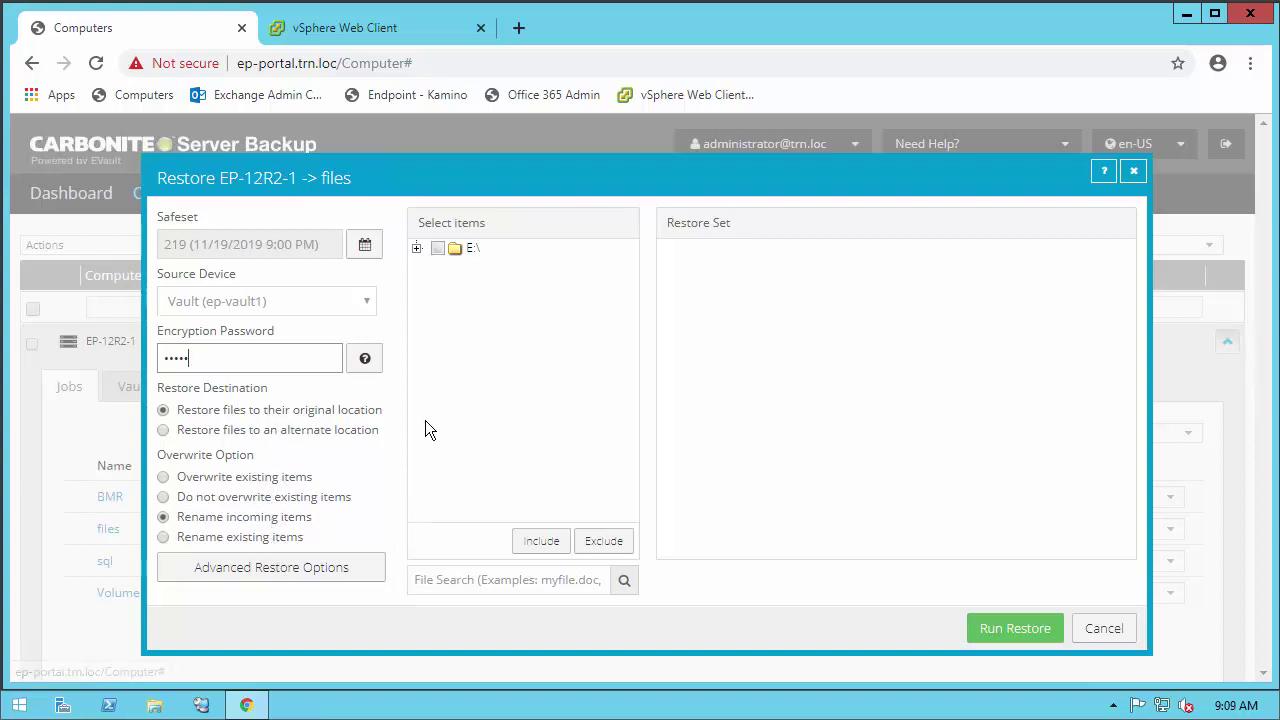
# Step: Include the E:\Share\logs folder in the restore selection
pyautogui.click(417, 249)
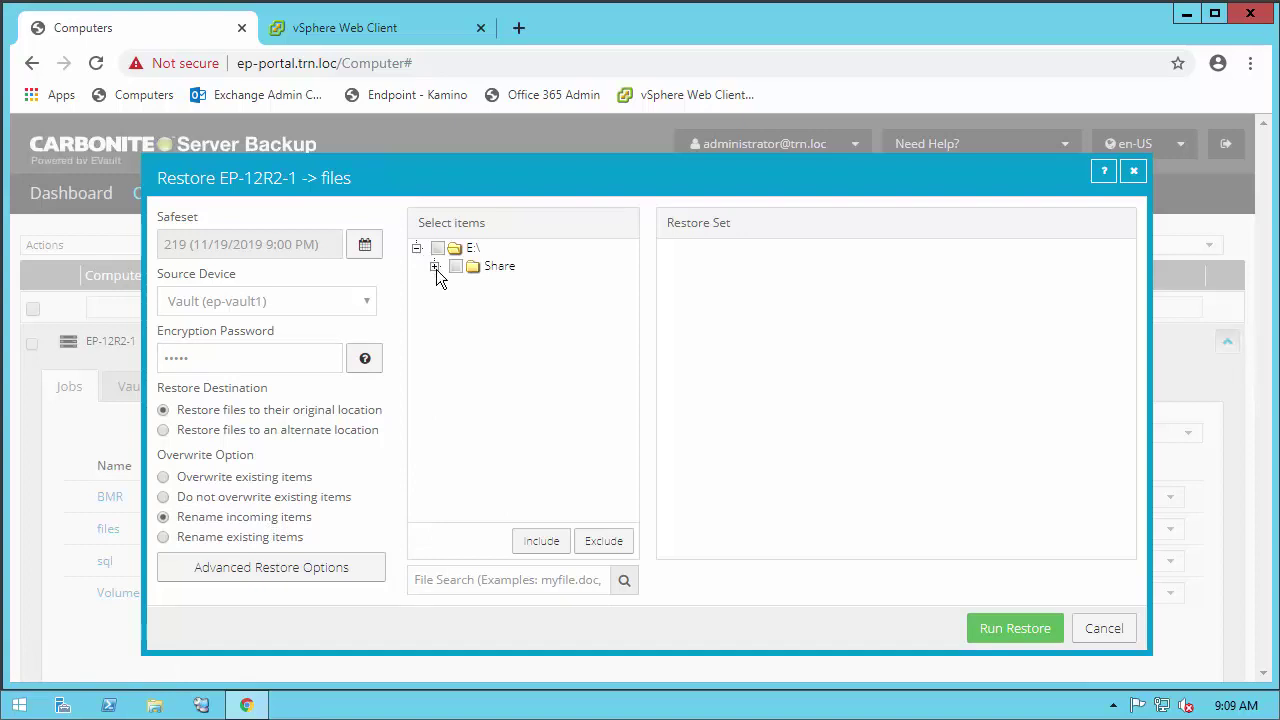
pyautogui.click(436, 269)
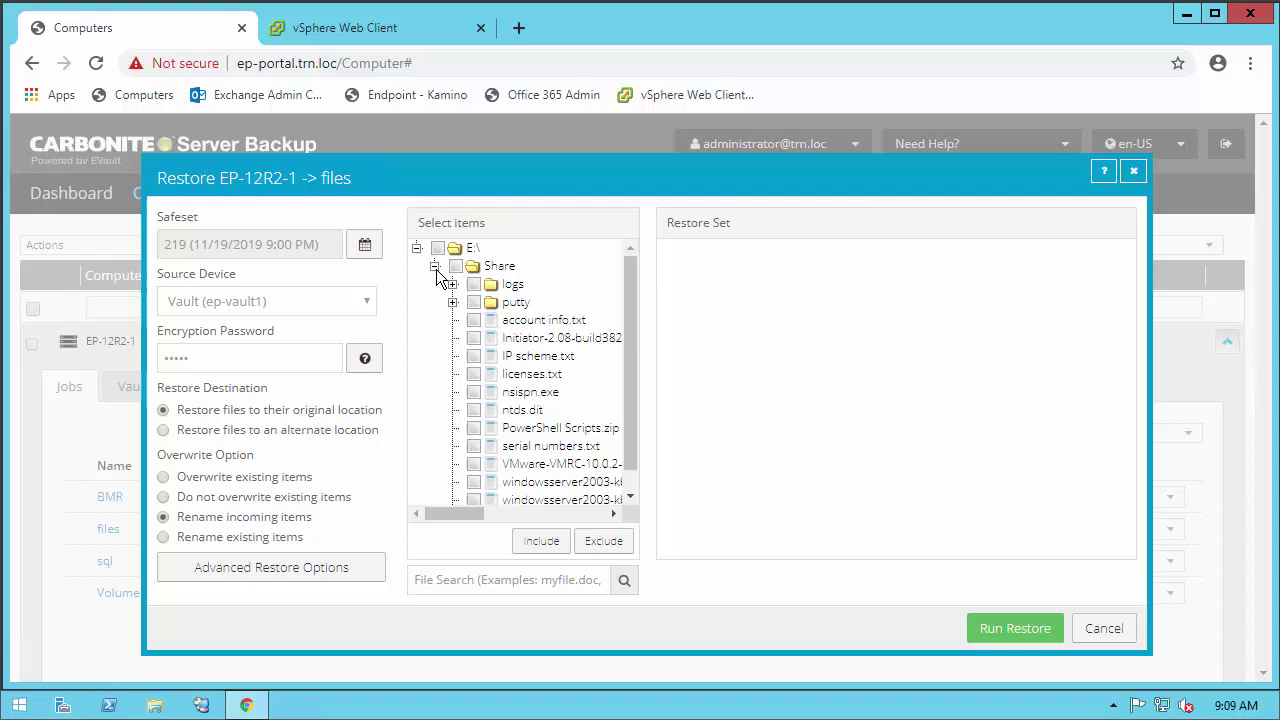
pyautogui.click(473, 287)
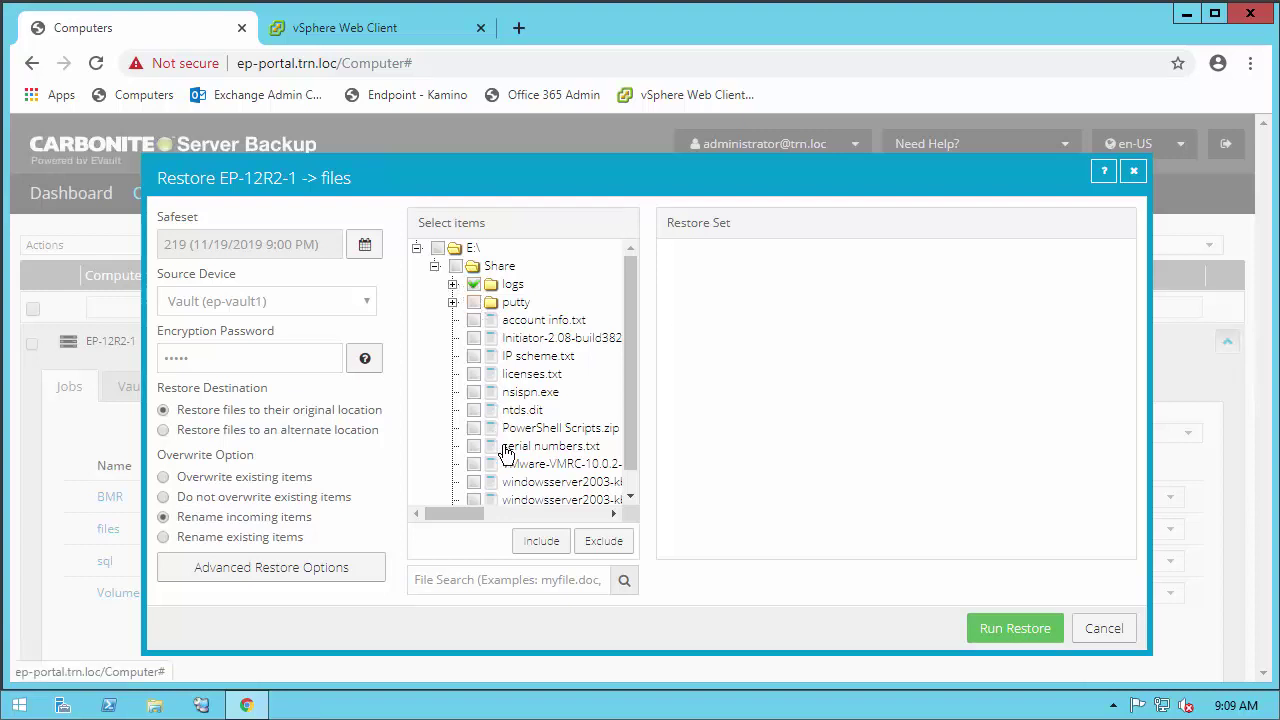
pyautogui.click(539, 542)
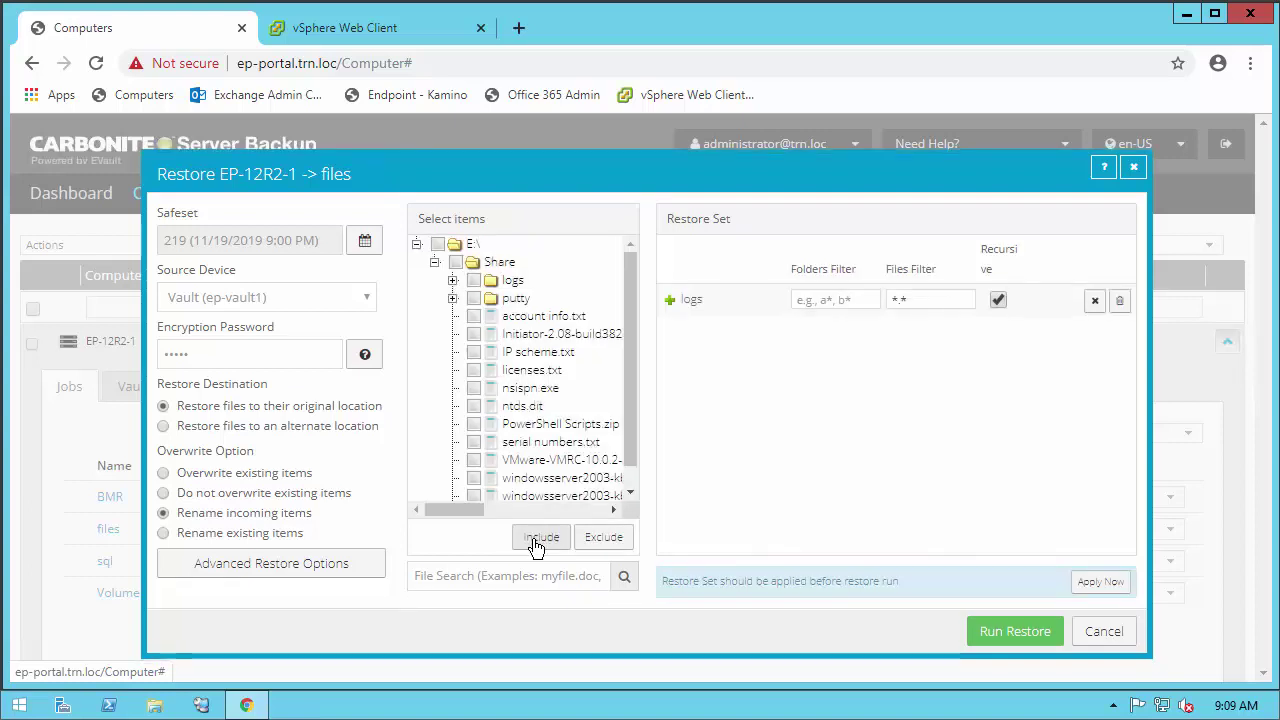
# Step: Add an exclusion for logs with an mdb files filter, then run the restore
pyautogui.click(473, 280)
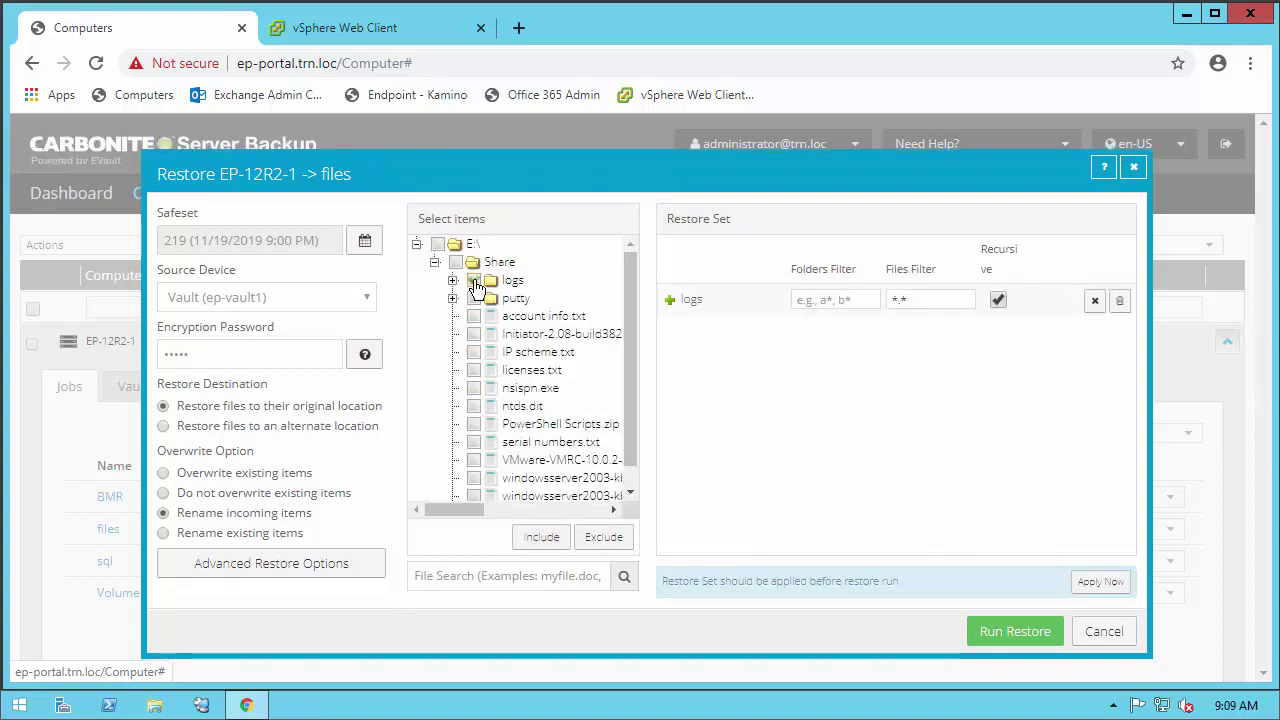
pyautogui.click(604, 538)
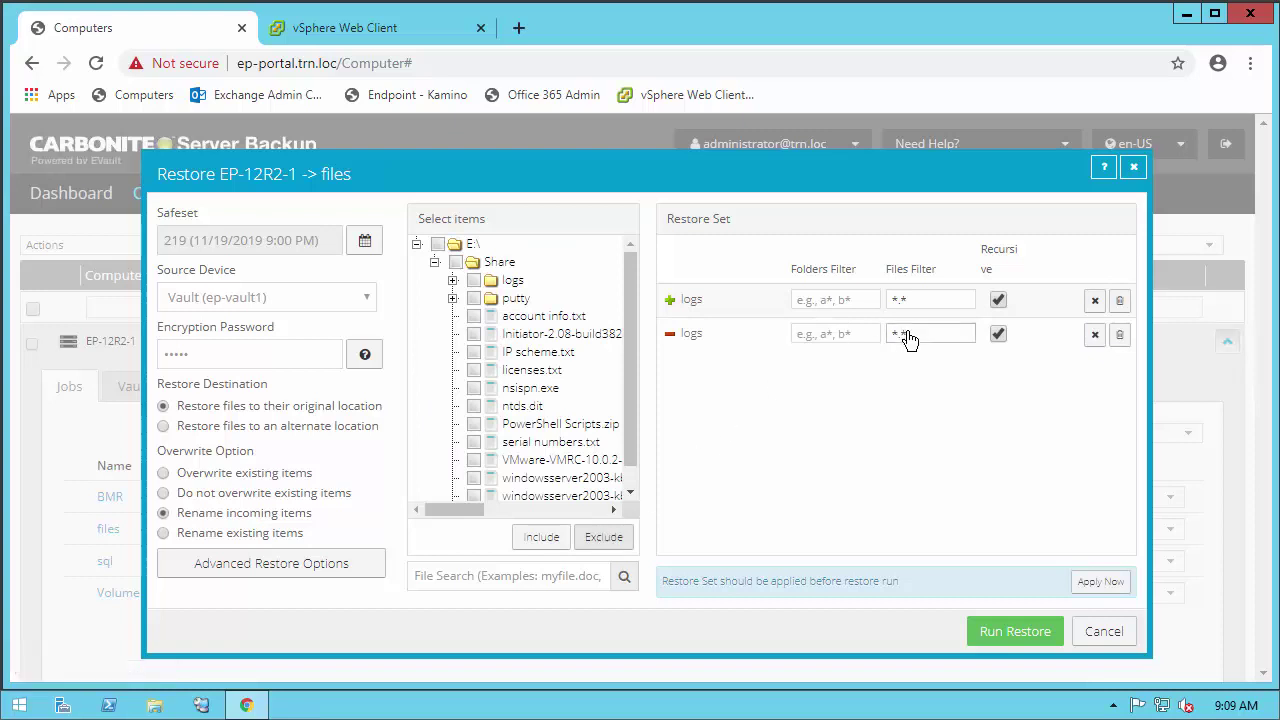
pyautogui.click(917, 337)
pyautogui.press('BackSpace')
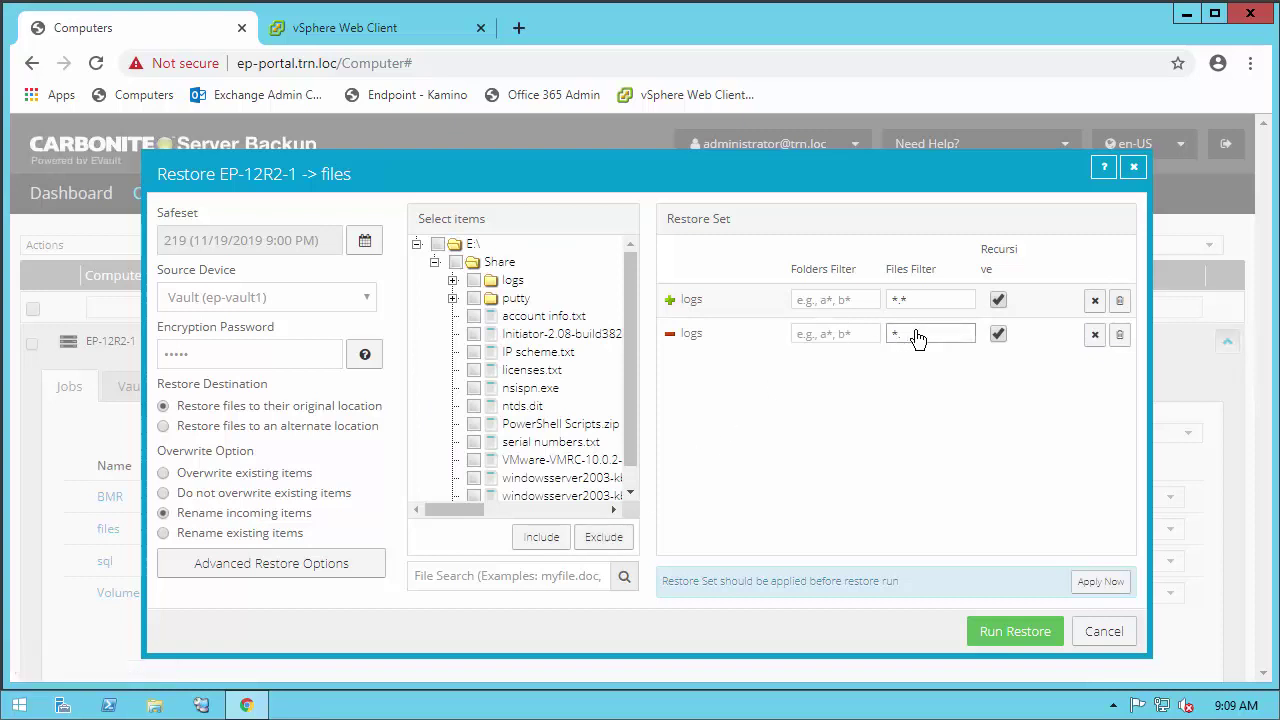
pyautogui.write('mdb')
pyautogui.click(1016, 634)
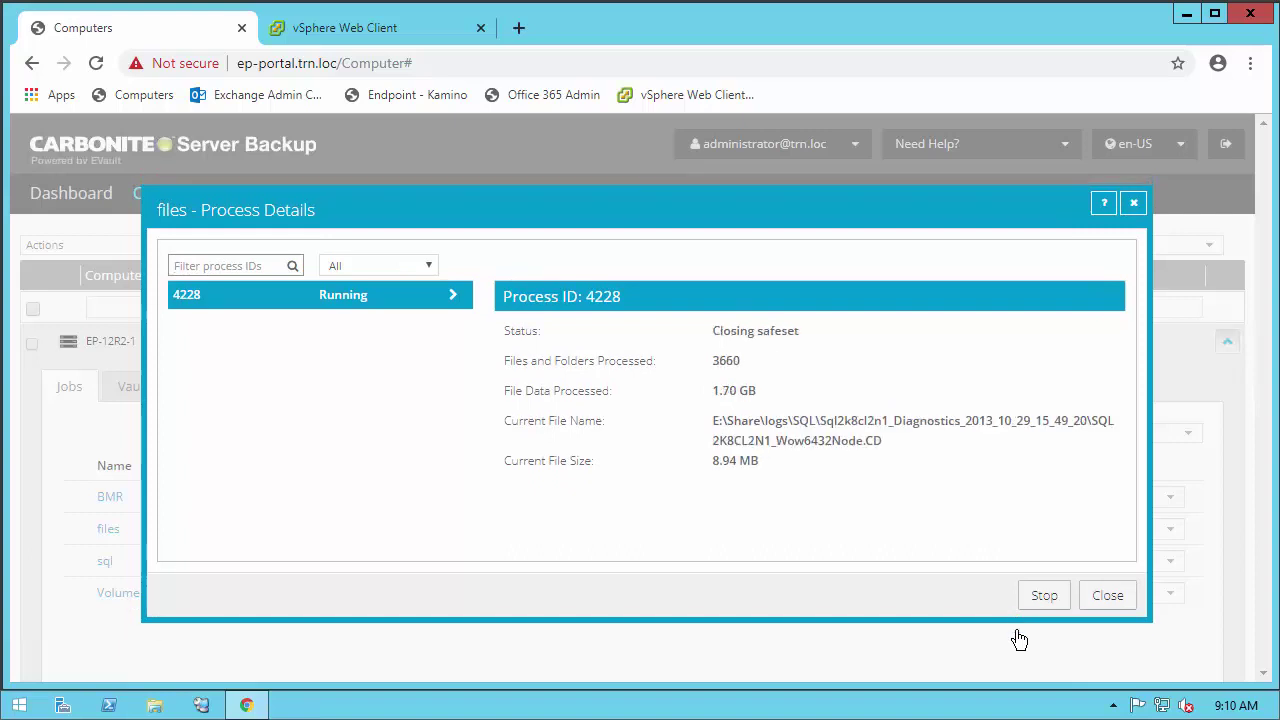
# Step: Close the finished restore's details, preview the sql job's Restore database to folder option, then cancel it
pyautogui.click(1092, 595)
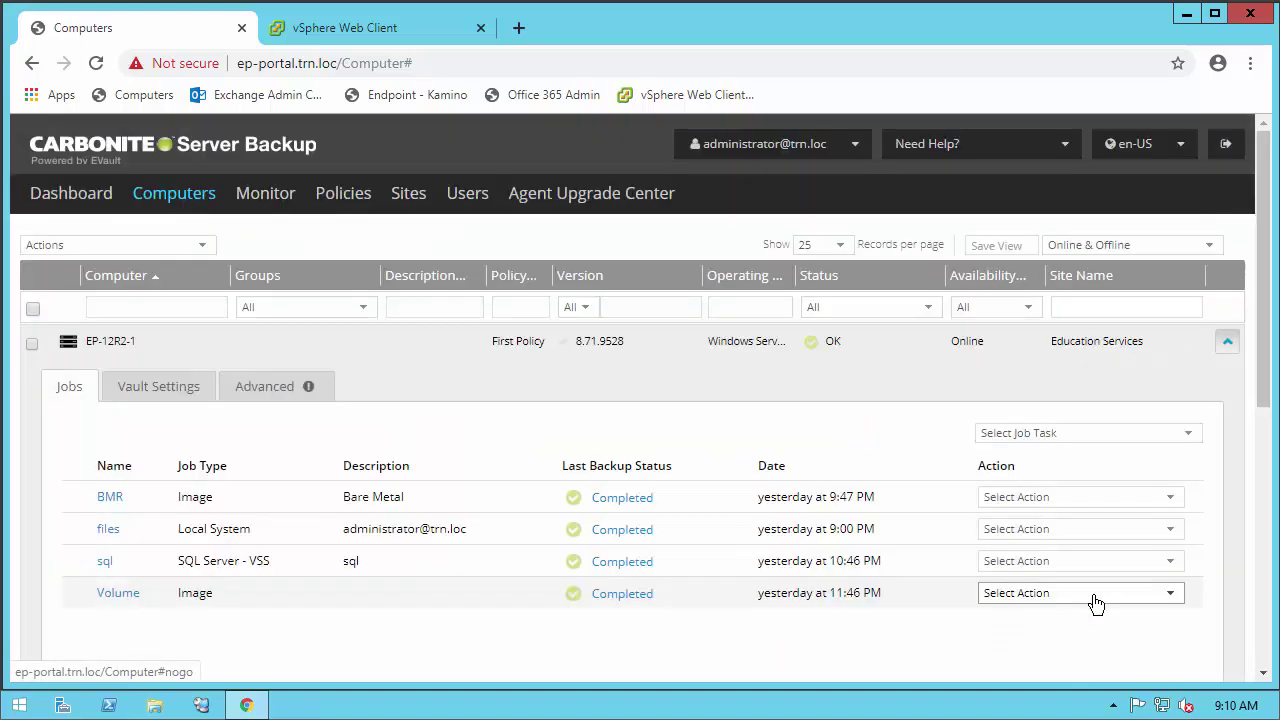
pyautogui.click(1088, 563)
pyautogui.click(1069, 443)
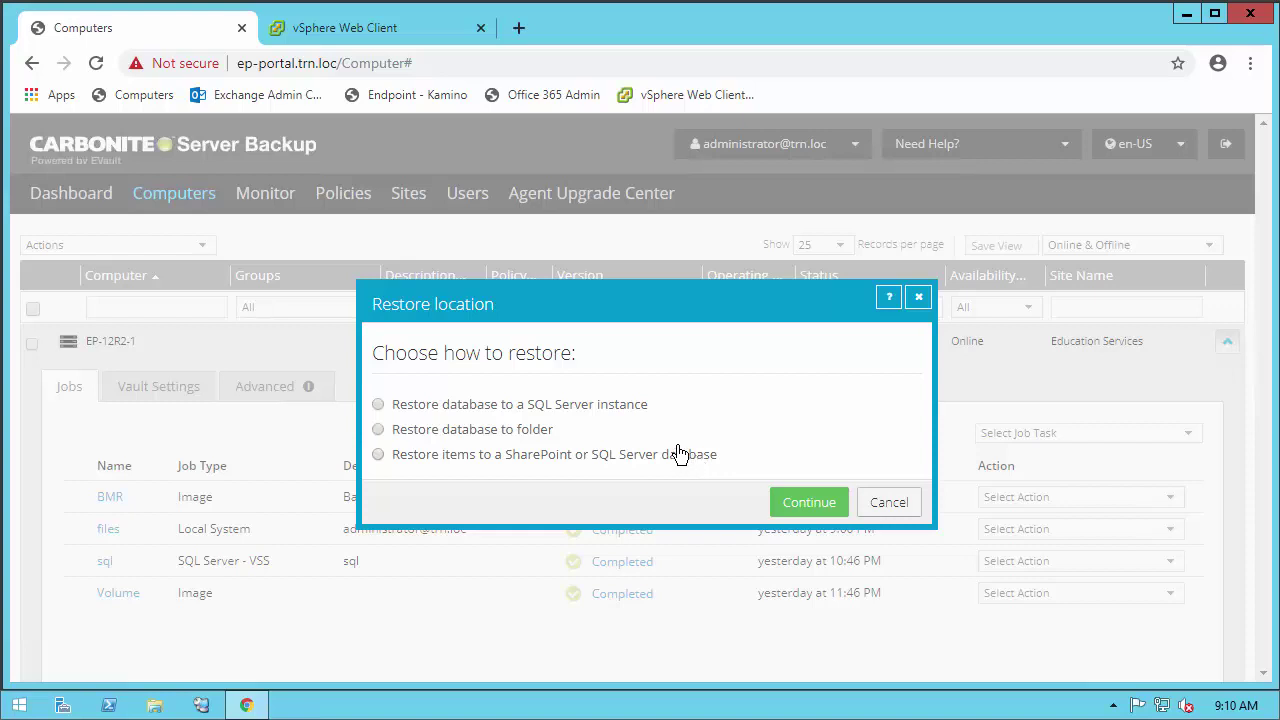
pyautogui.click(659, 432)
pyautogui.click(793, 520)
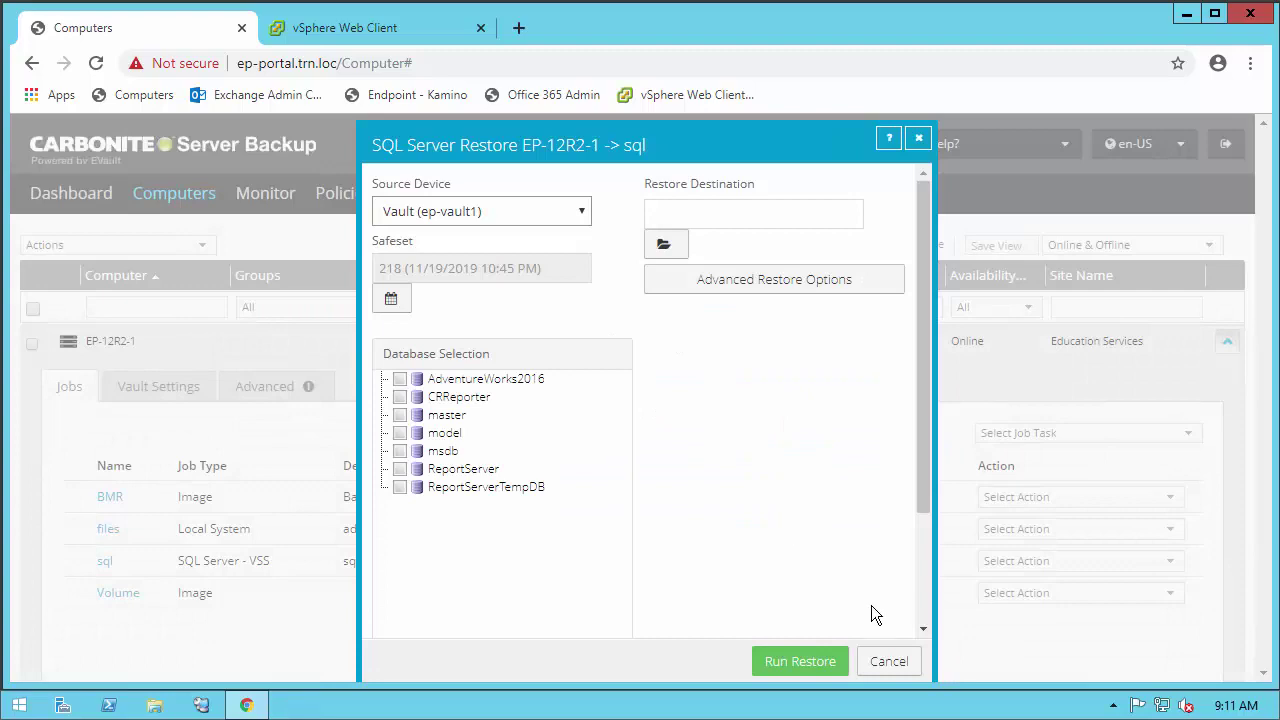
pyautogui.click(889, 661)
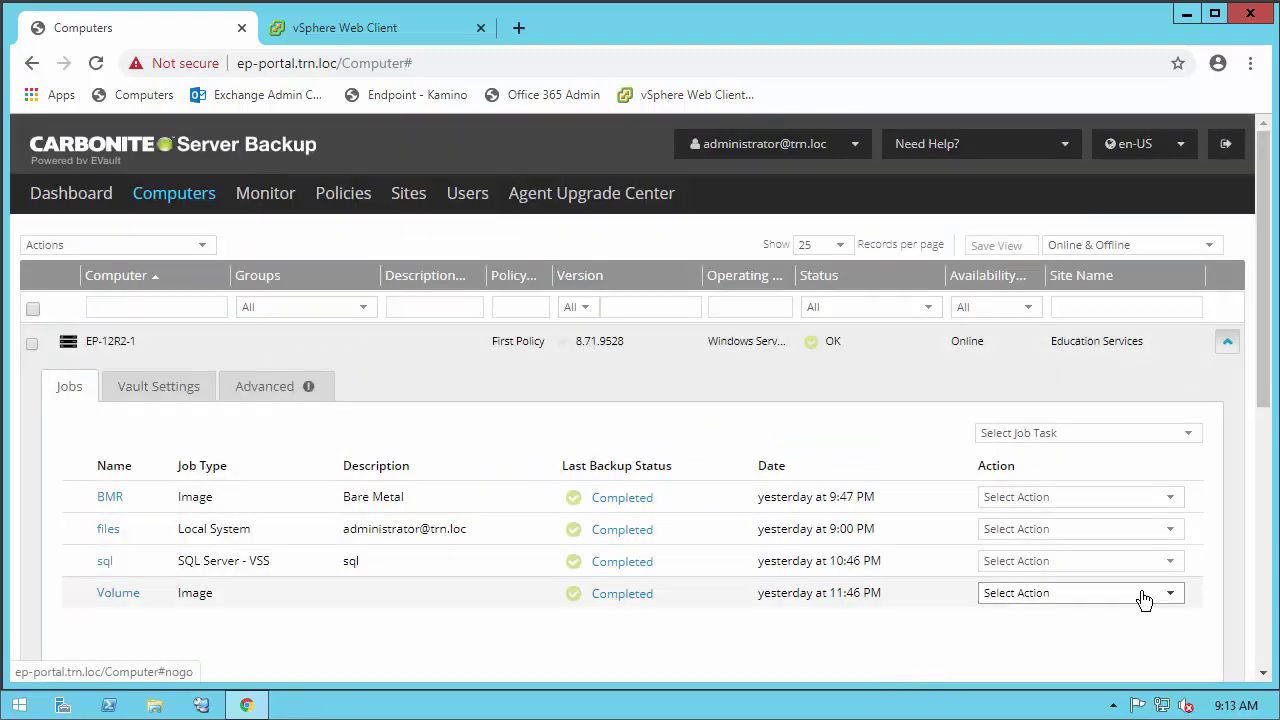
# Step: Start an entire-volume restore of the Volume job
pyautogui.click(1145, 594)
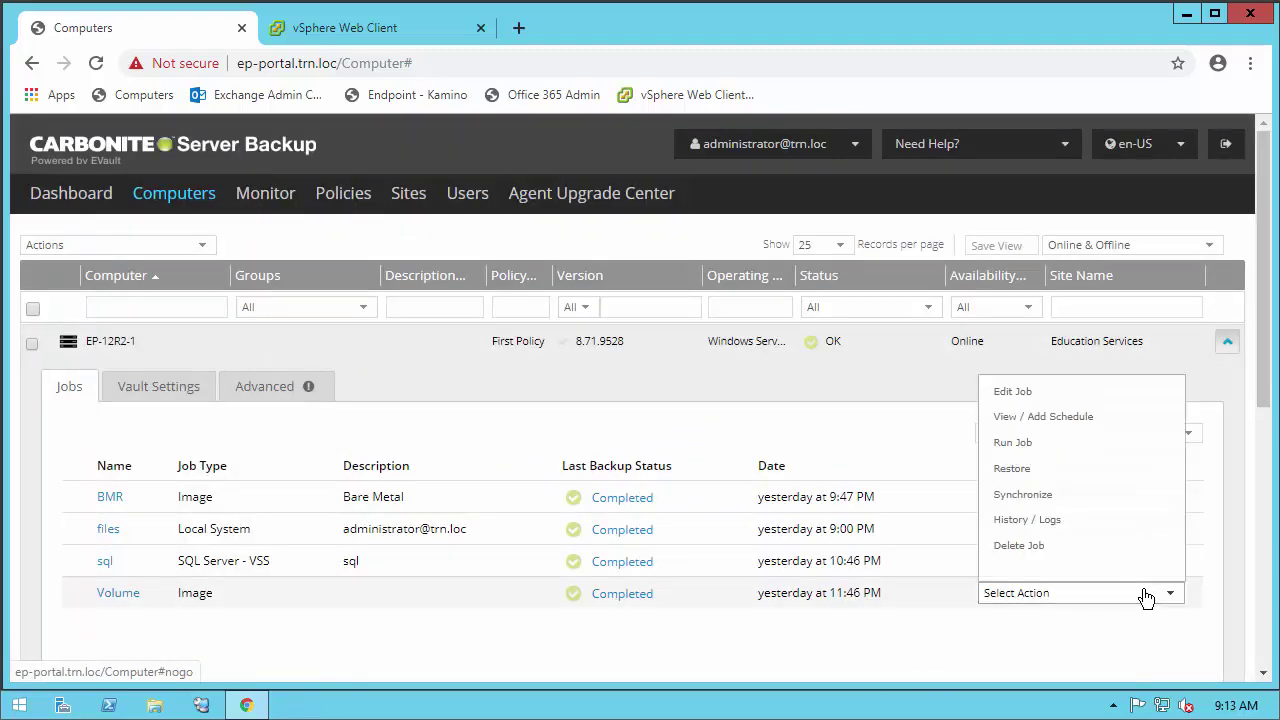
pyautogui.click(1113, 470)
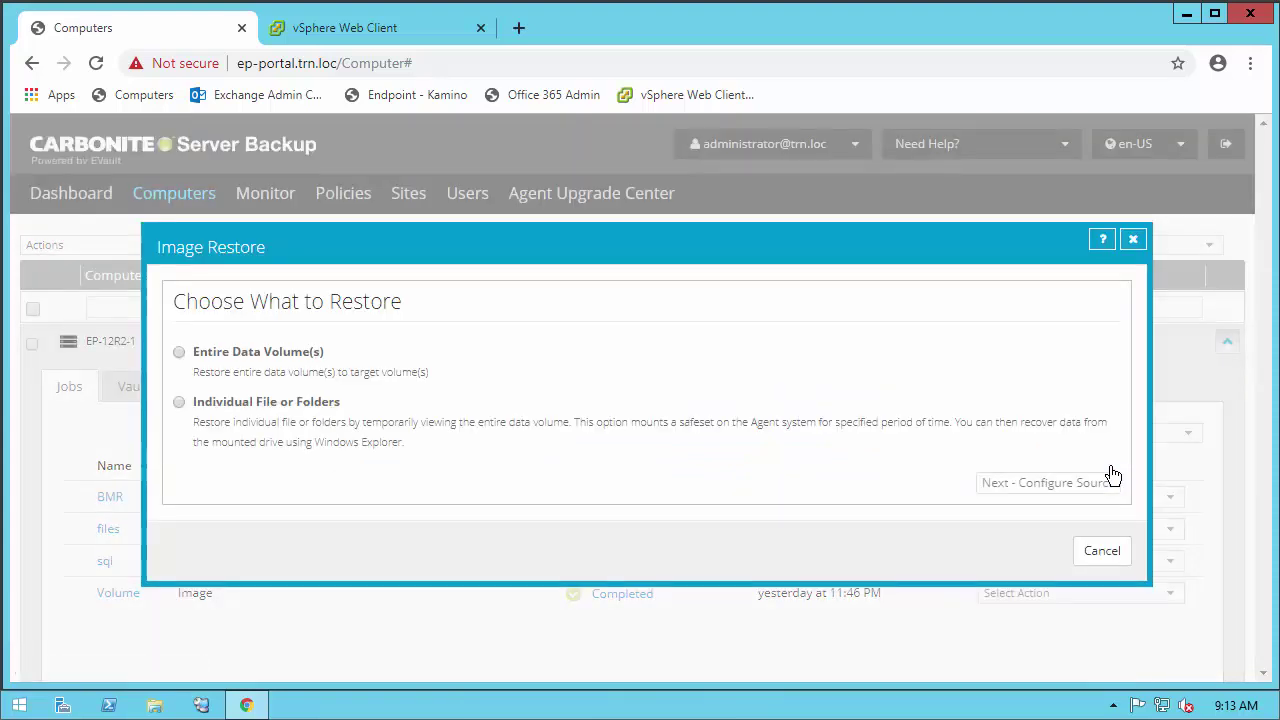
pyautogui.click(180, 353)
pyautogui.click(1010, 484)
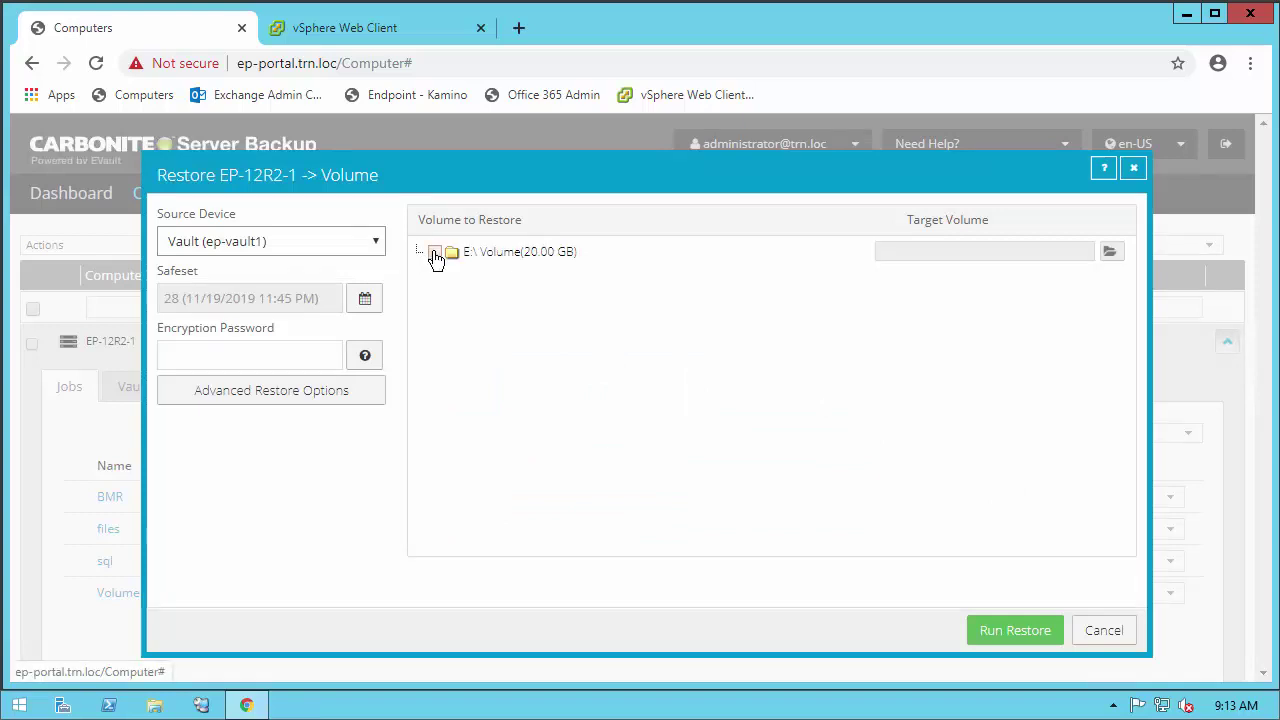
# Step: Select the E:\ volume, then cancel the target-volume choice and the restore without running it
pyautogui.click(434, 251)
pyautogui.click(1112, 251)
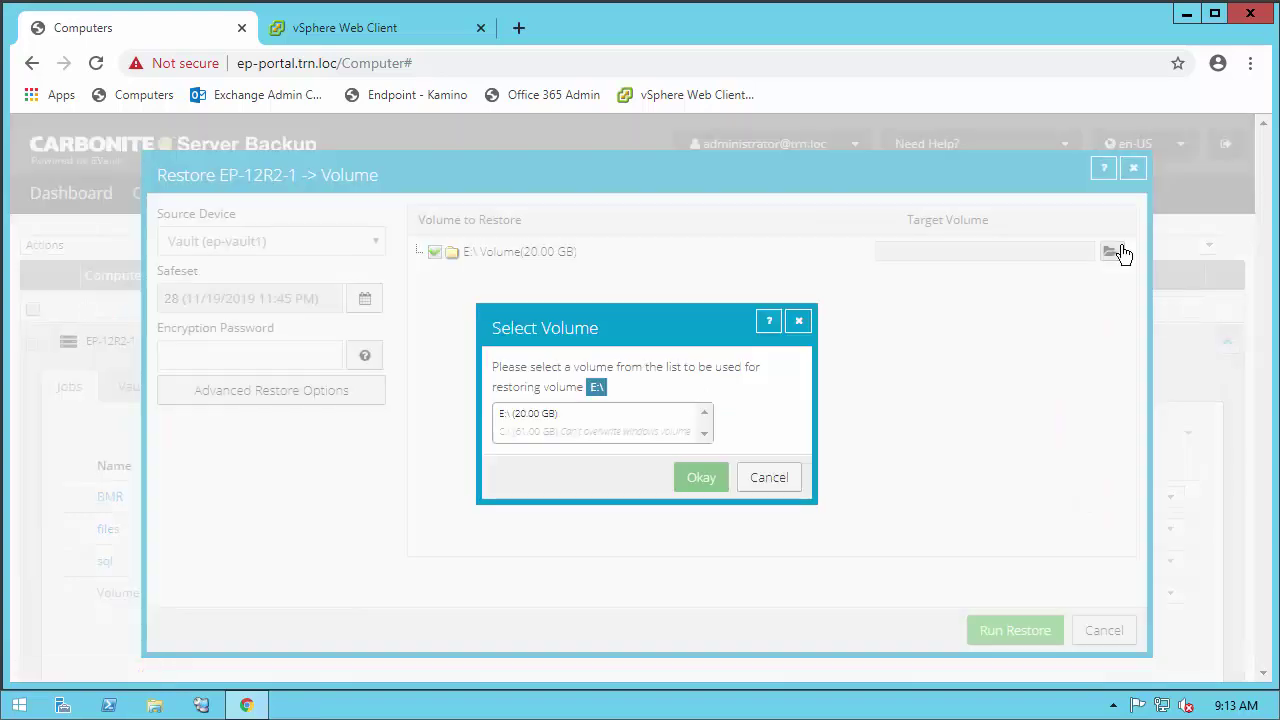
pyautogui.click(769, 478)
pyautogui.click(1112, 631)
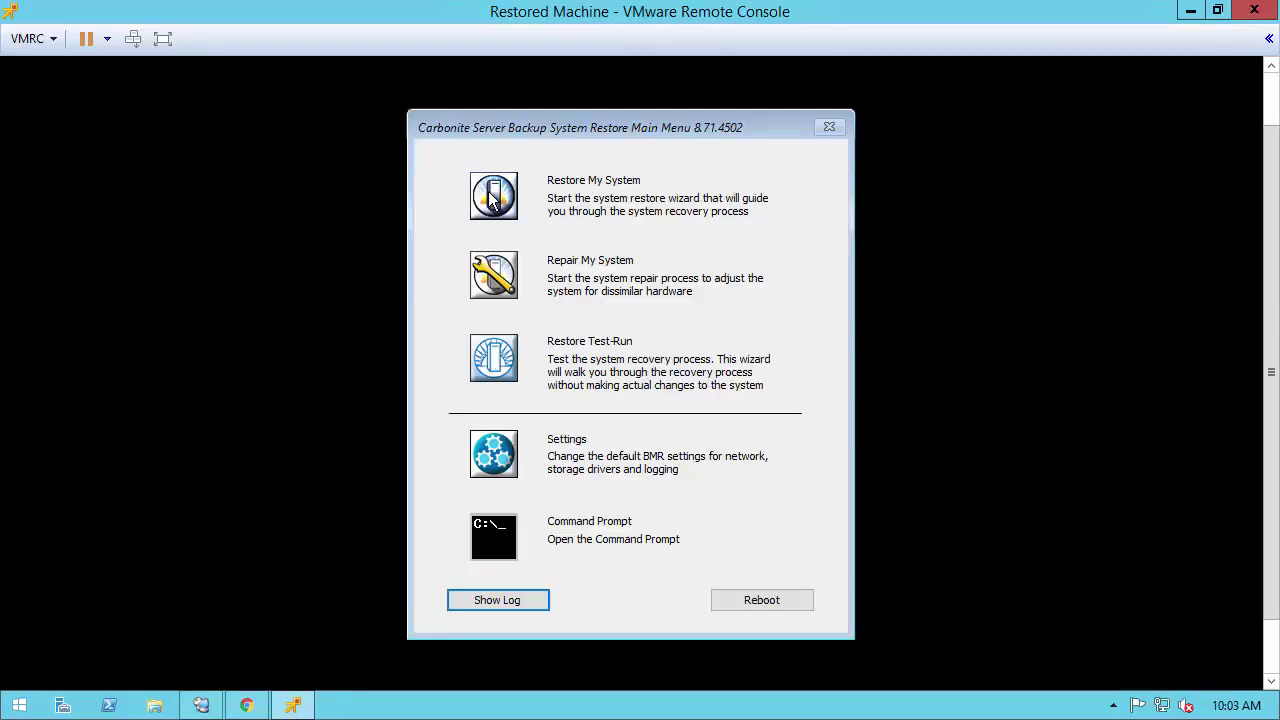
# Step: Launch Restore My System and connect to vault 172.29.40.142 with account Training, user Administrator and password
pyautogui.click(488, 191)
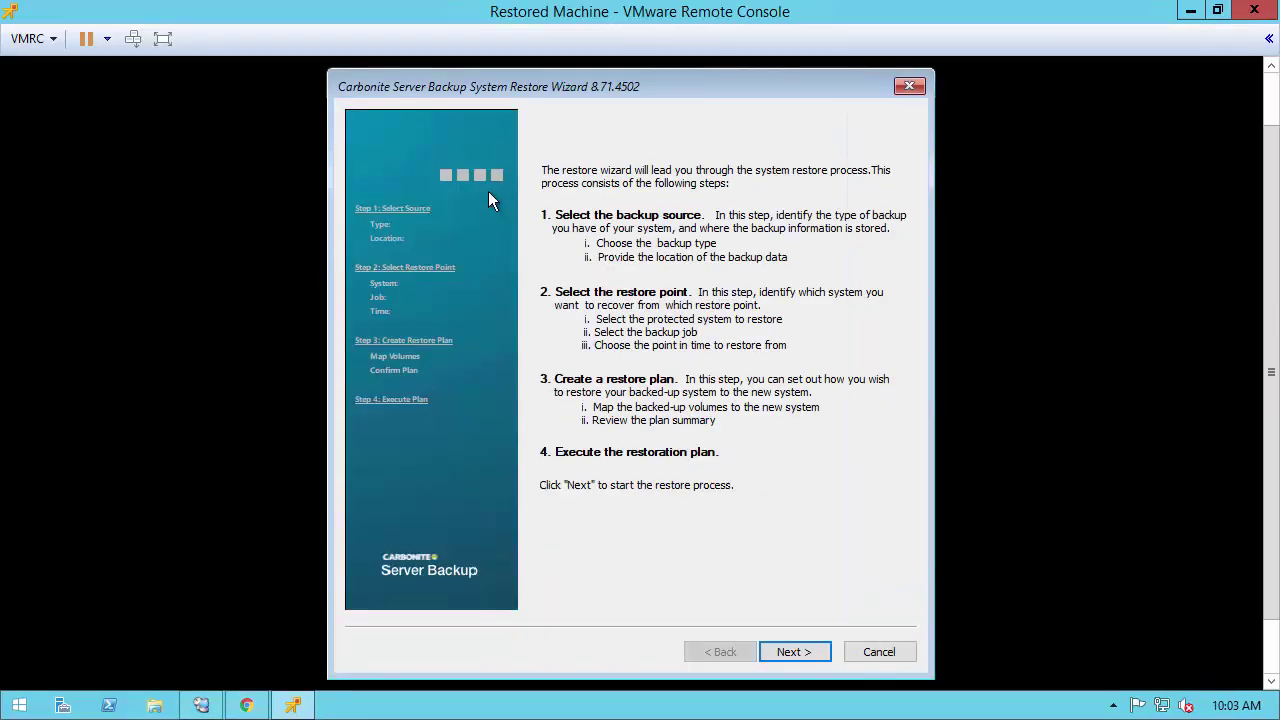
pyautogui.click(792, 652)
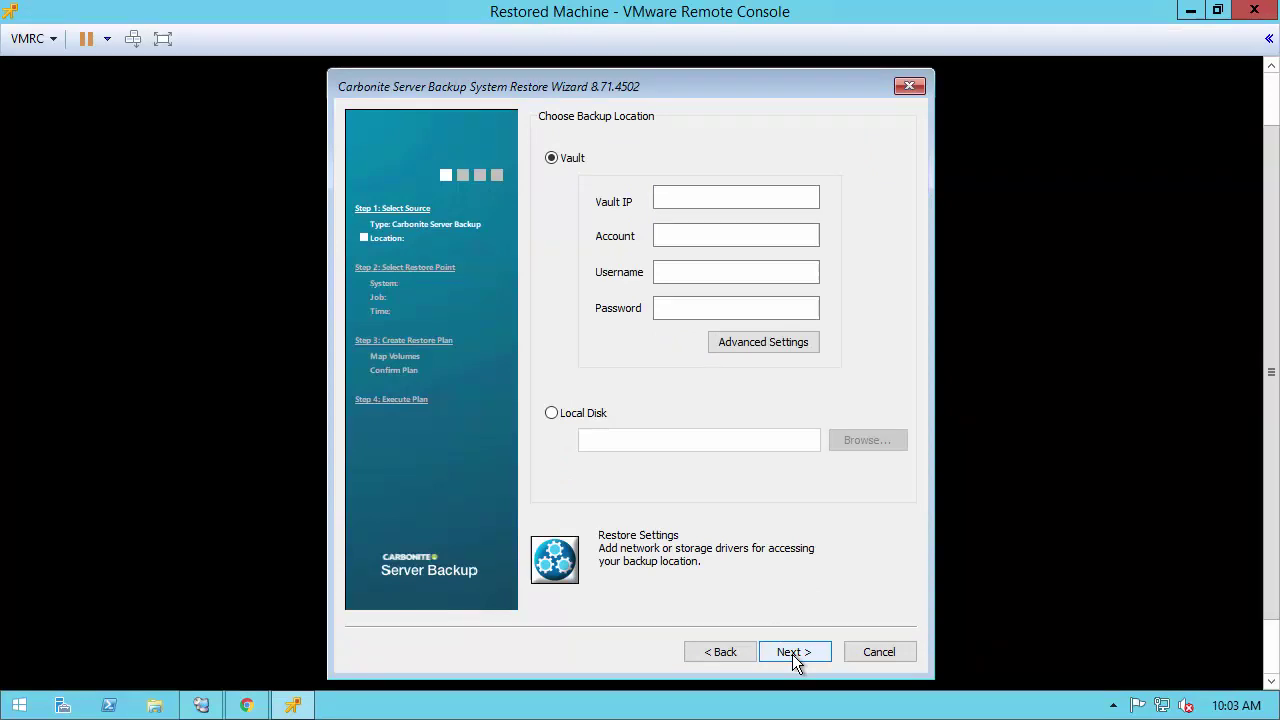
pyautogui.write('172.29.40.142')
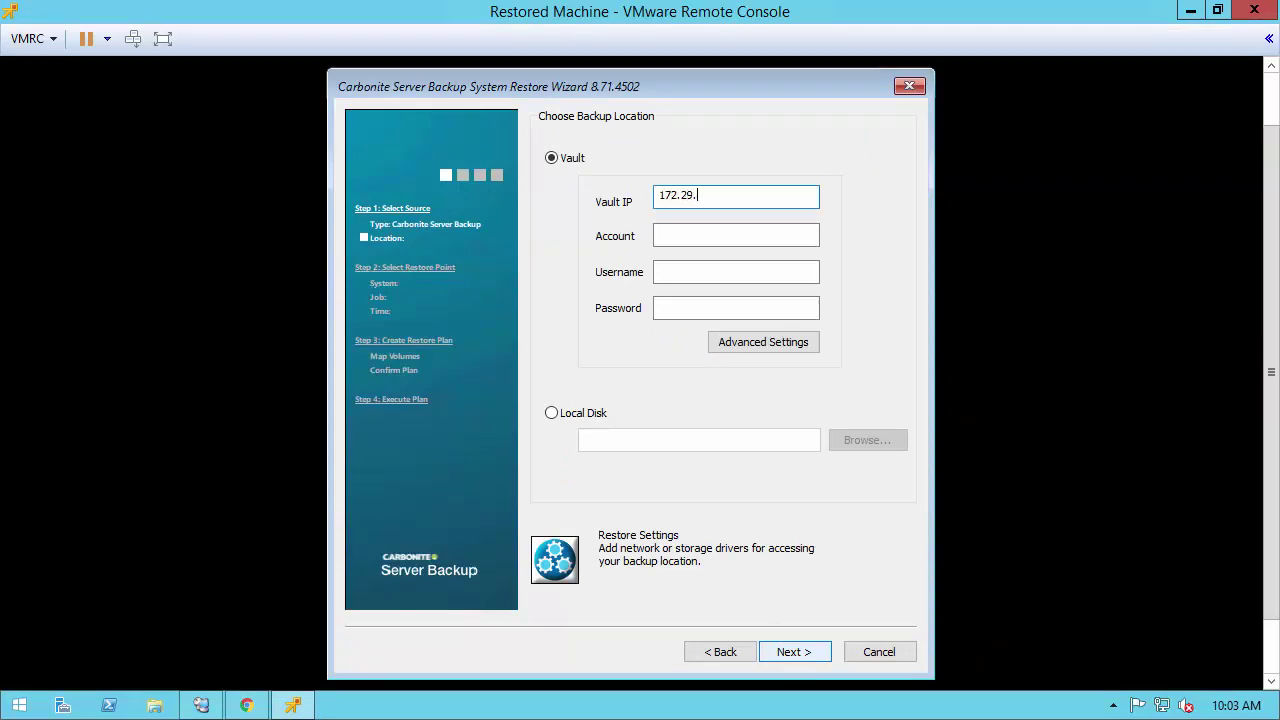
pyautogui.press('Tab')
pyautogui.write('Training')
pyautogui.press('Tab')
pyautogui.write('Administrator')
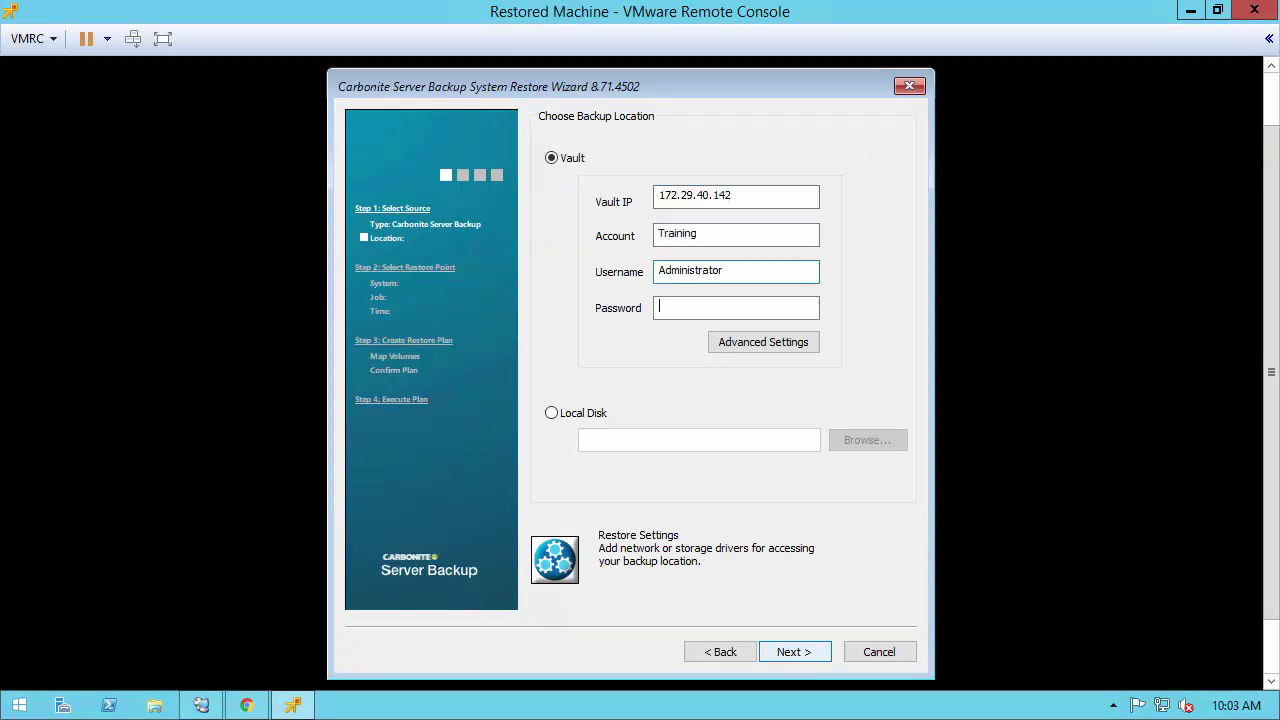
pyautogui.press('Tab')
pyautogui.write('••••••••')
pyautogui.press('Tab')
pyautogui.click(792, 652)
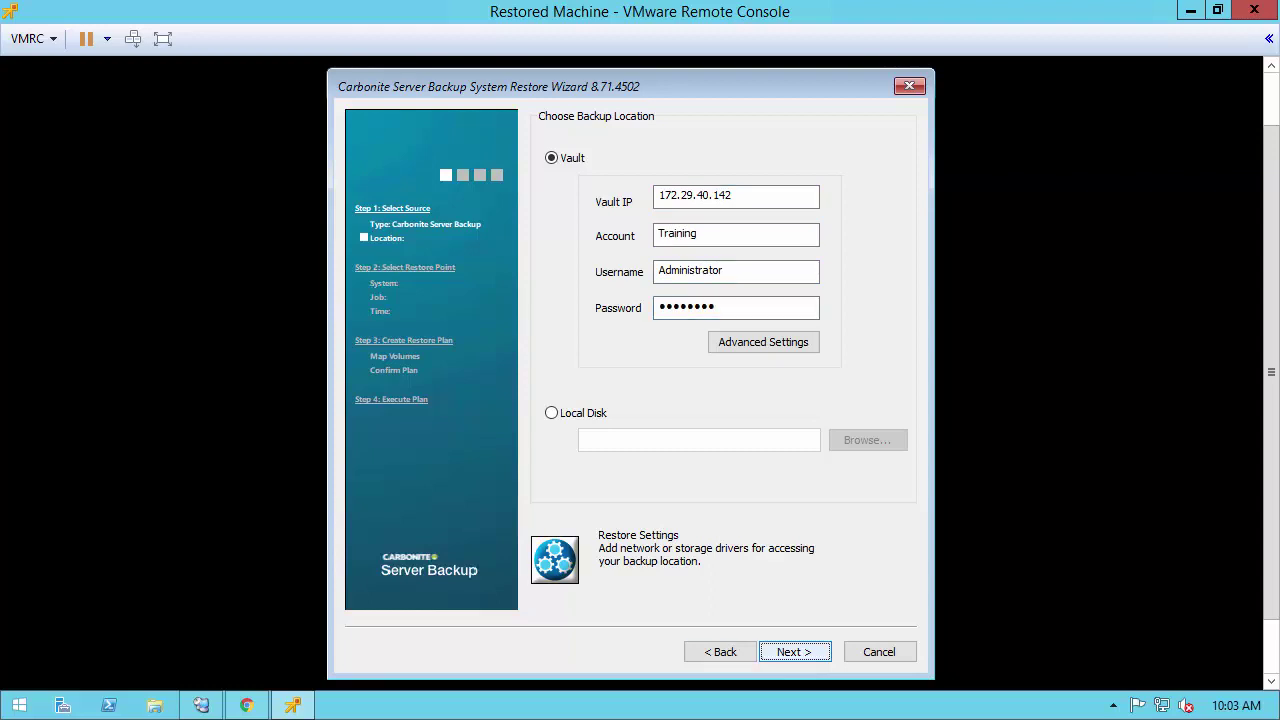
# Step: Restore EP-12R2-1 from its BMR job at the latest restore point, entering the encryption password
pyautogui.click(792, 652)
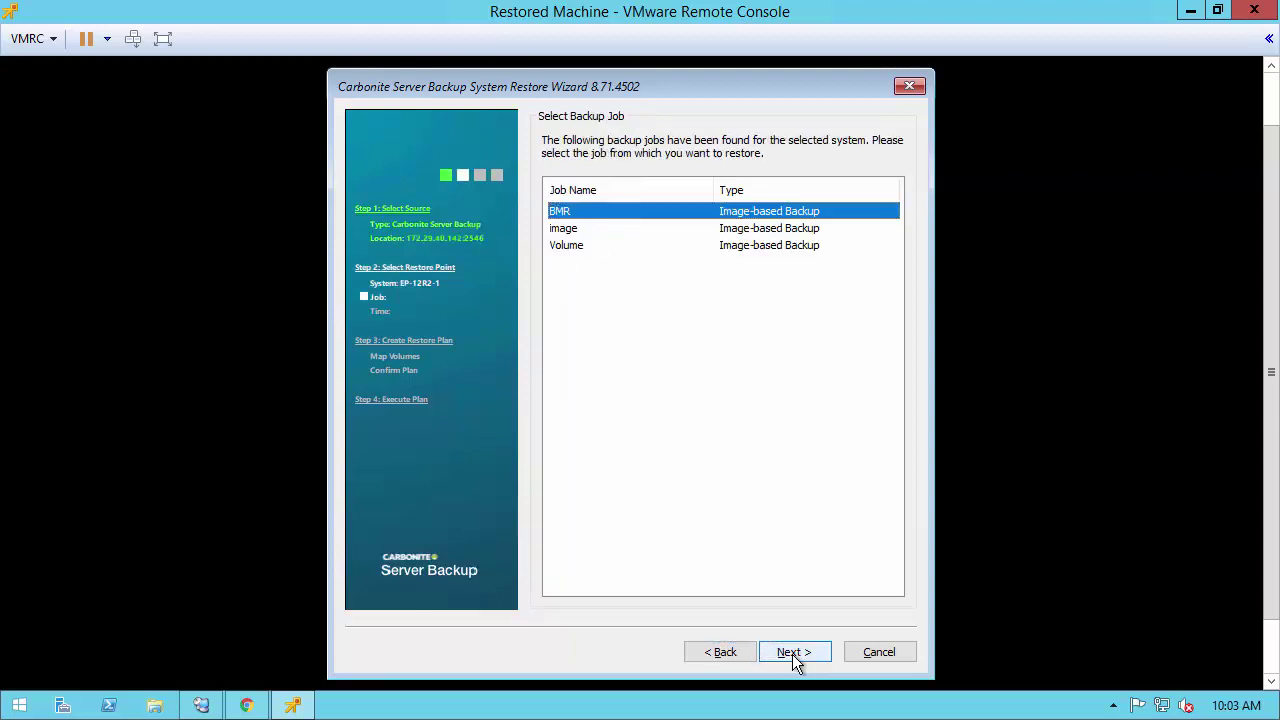
pyautogui.click(792, 652)
pyautogui.click(792, 652)
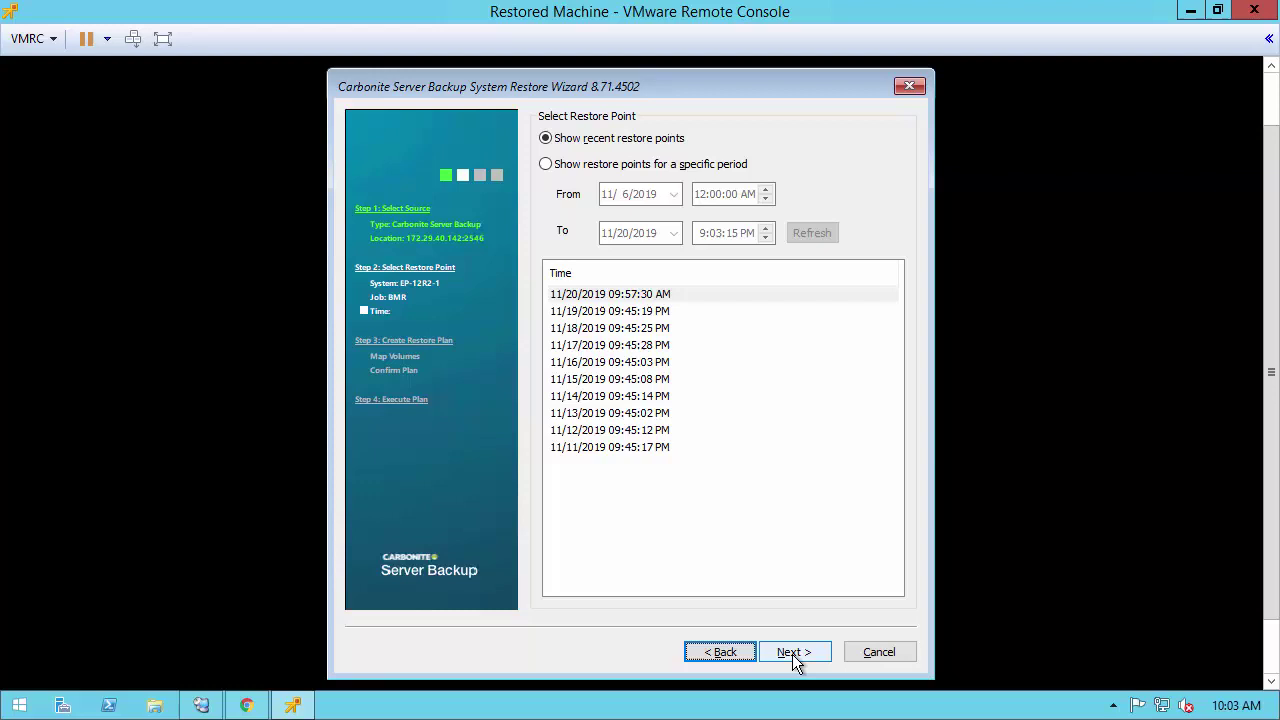
pyautogui.write('•••')
pyautogui.press('Return')
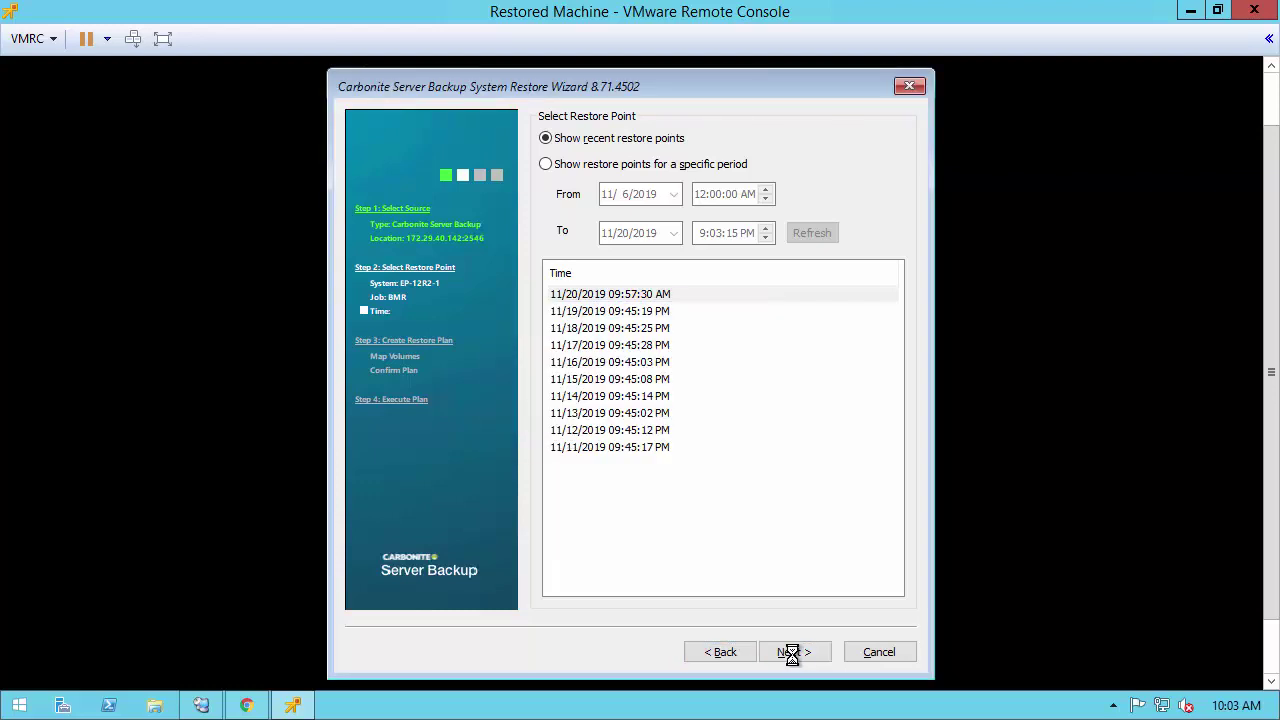
# Step: Map C: onto the 100 GB disk and E: onto the 40 GB disk, then confirm the plan
pyautogui.click(792, 652)
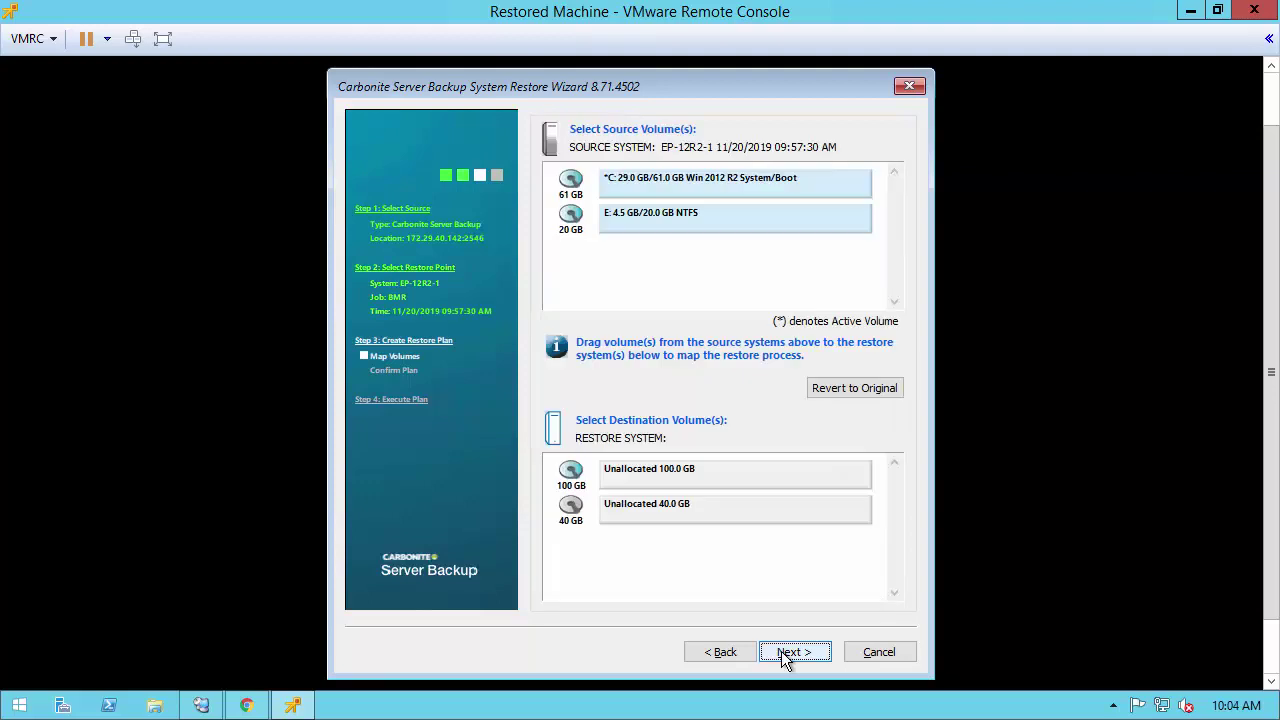
pyautogui.moveTo(645, 240); pyautogui.dragTo(650, 477)
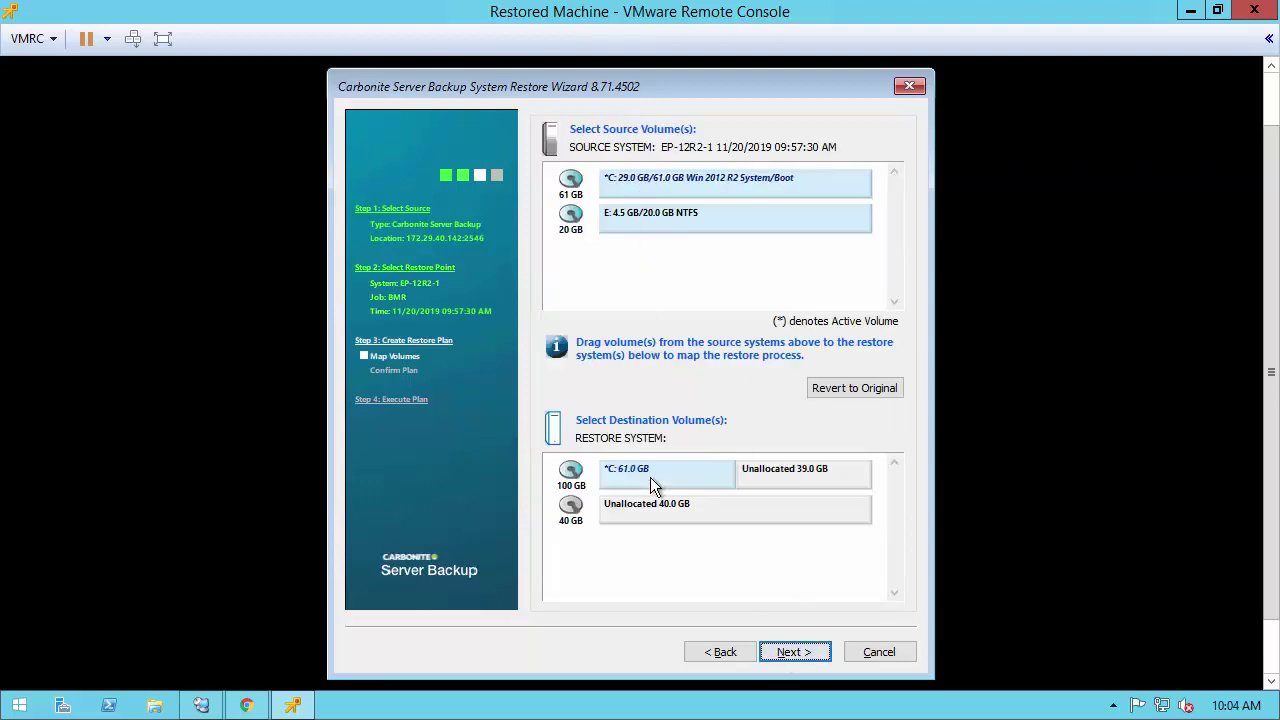
pyautogui.moveTo(631, 357); pyautogui.dragTo(635, 514)
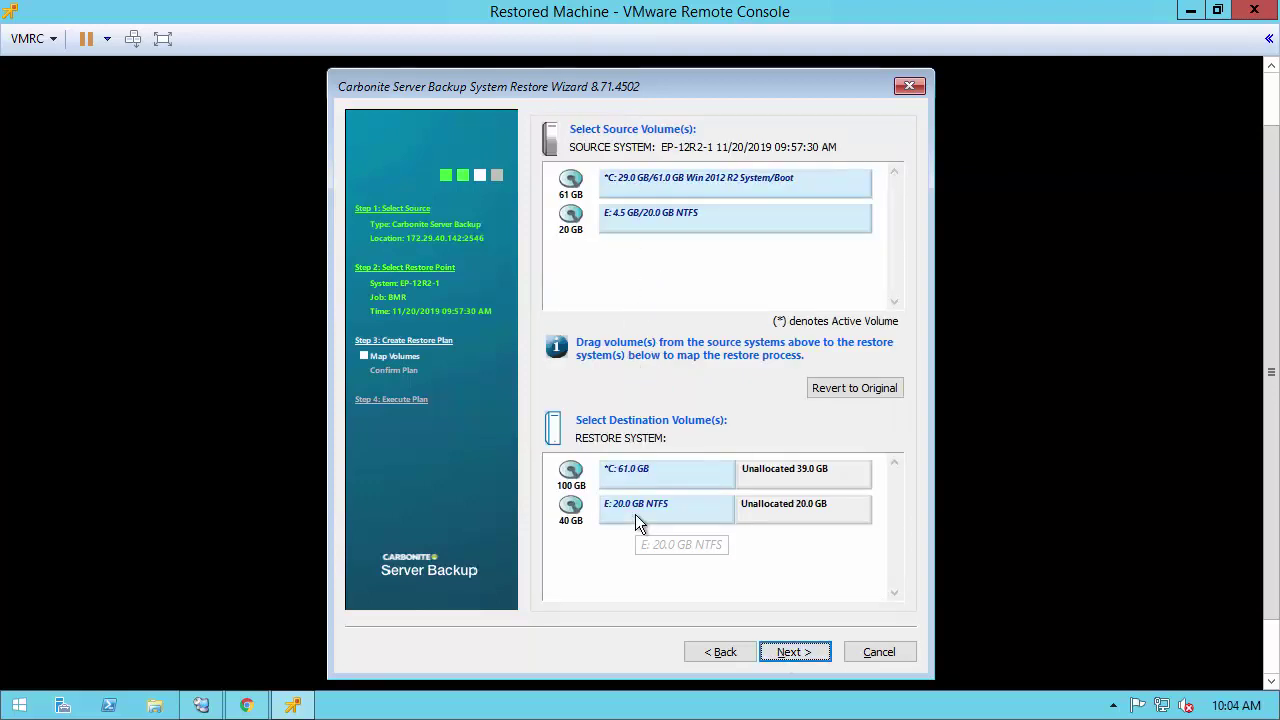
pyautogui.click(796, 652)
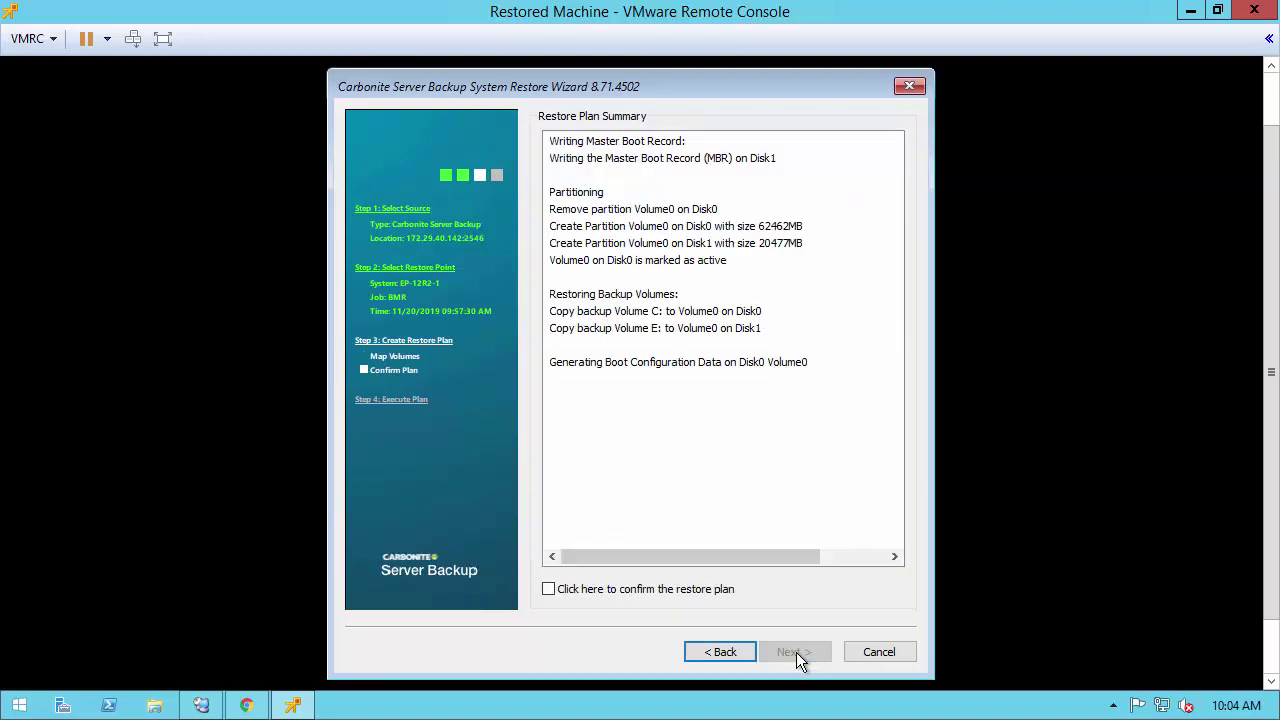
pyautogui.click(692, 591)
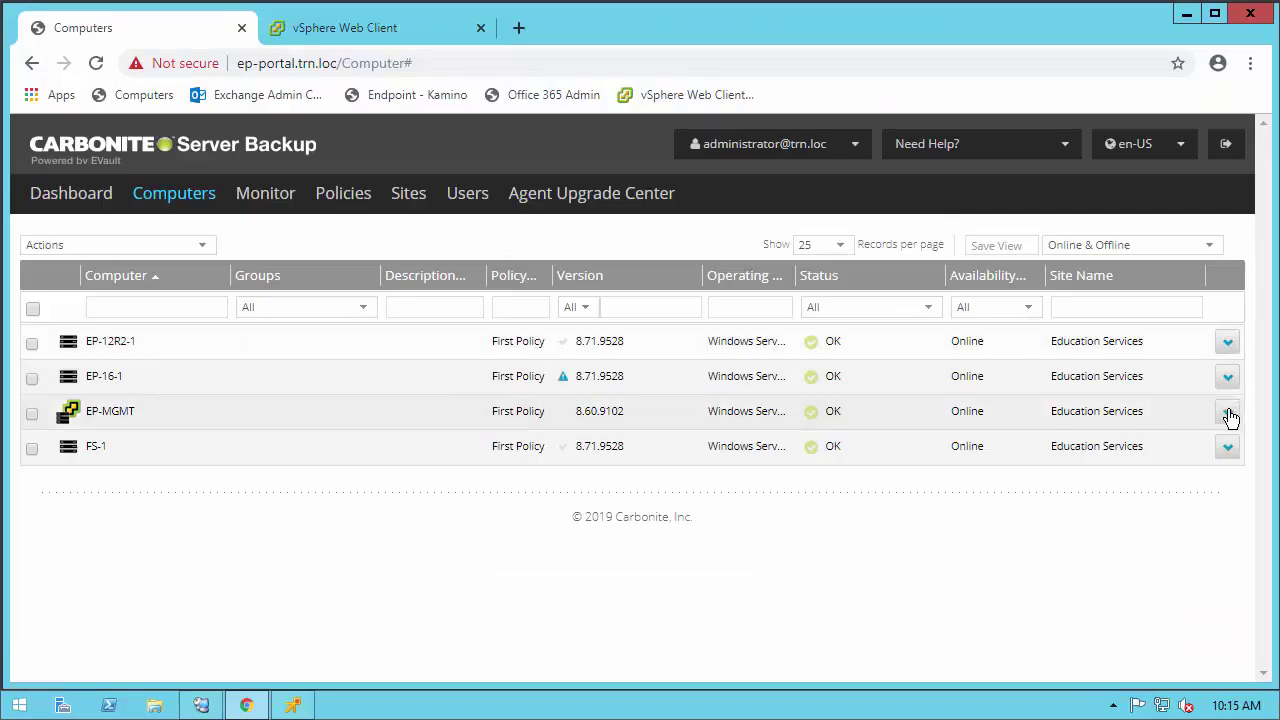
# Step: Expand EP-MGMT and start a Virtual Machines restore of its vSphere-VMs job
pyautogui.click(1228, 413)
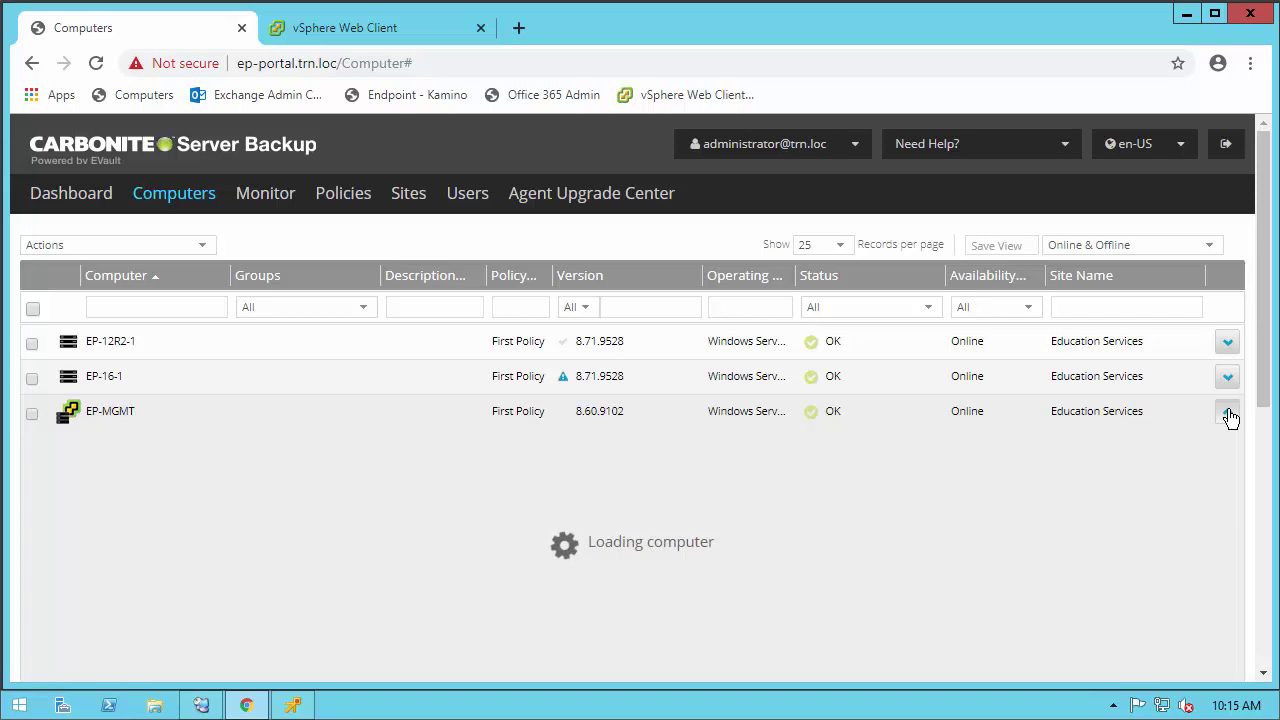
pyautogui.click(1160, 568)
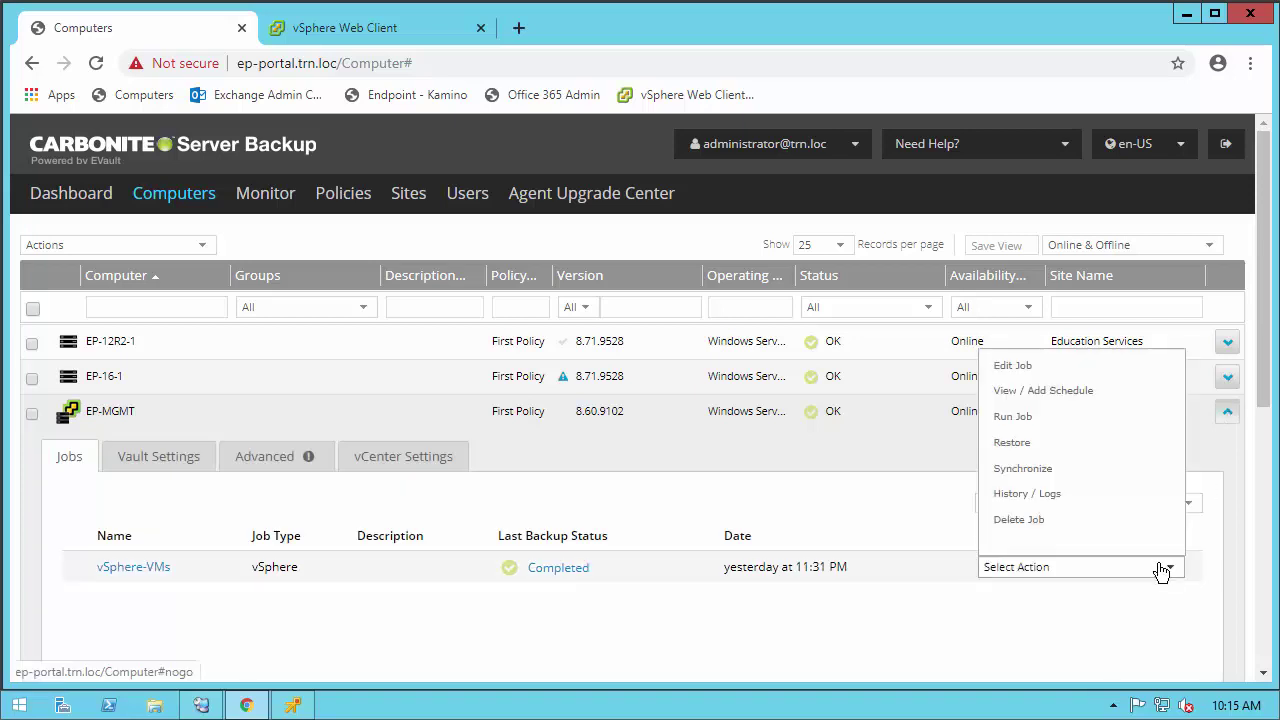
pyautogui.click(1068, 446)
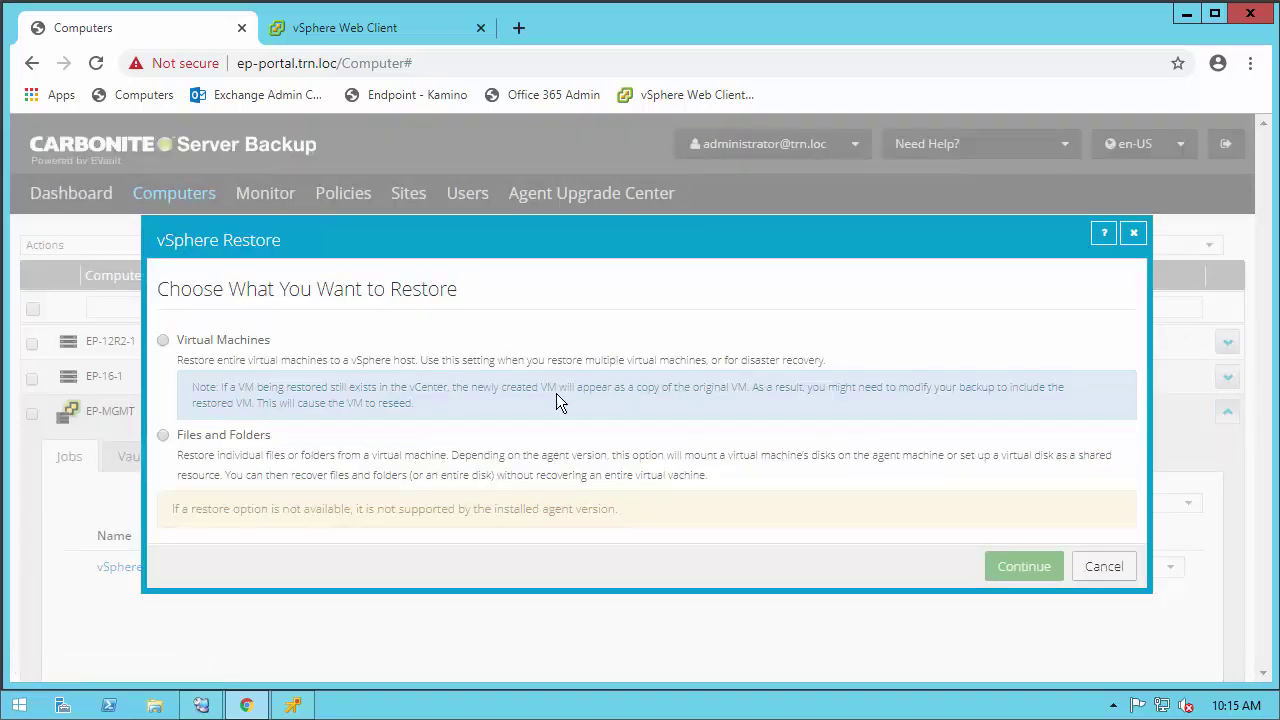
pyautogui.click(174, 342)
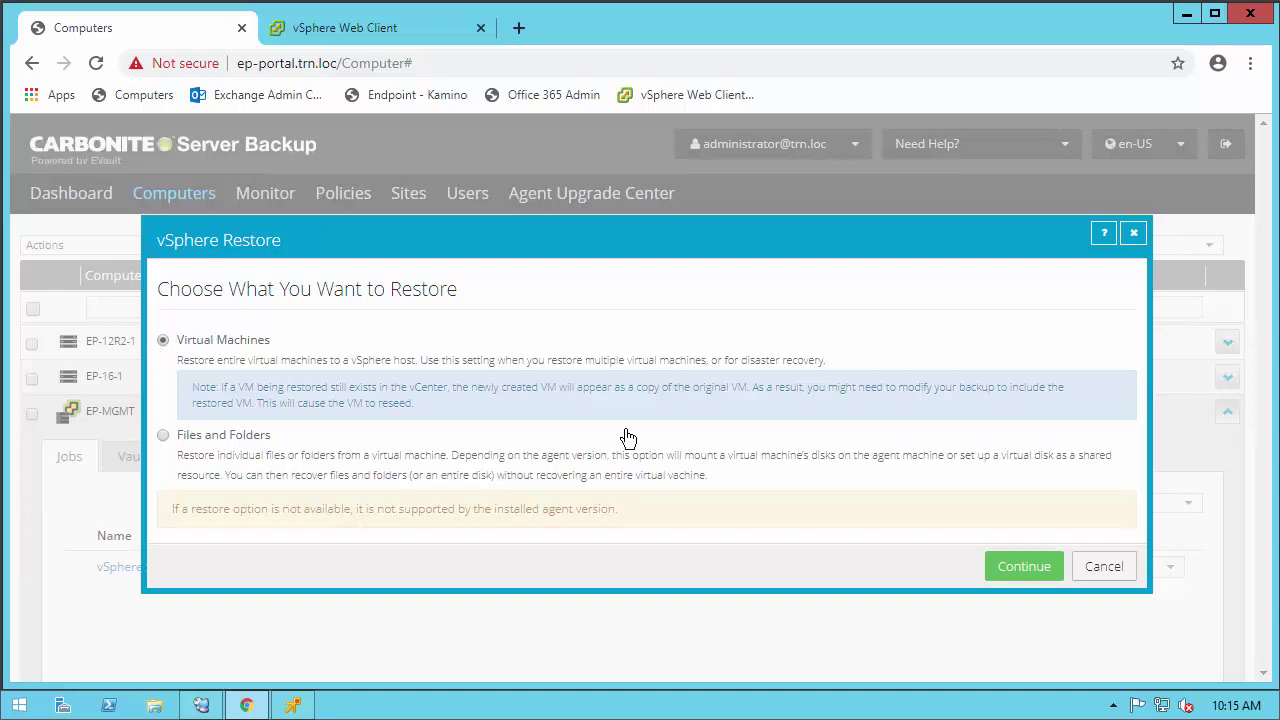
pyautogui.click(998, 560)
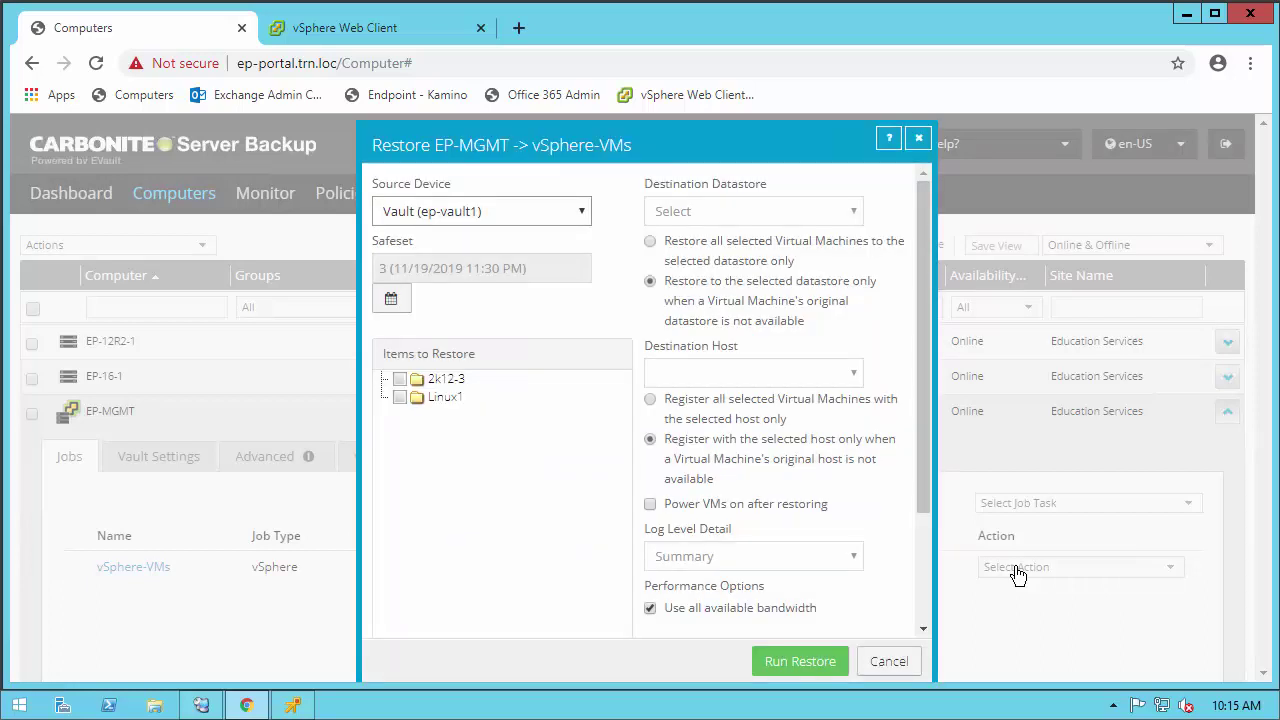
# Step: Check VM 2k12-3, target datastore2 and host ep-esx1.trn.loc, and enable power-on after restoring
pyautogui.click(399, 380)
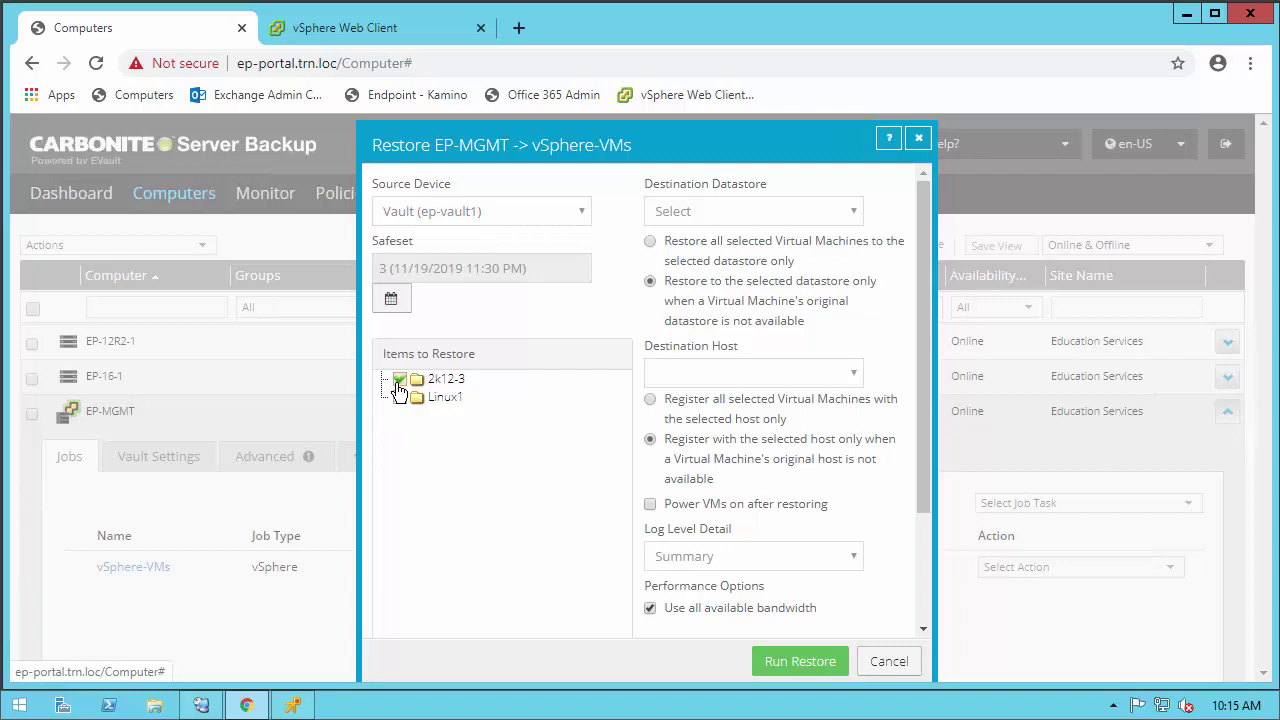
pyautogui.click(712, 218)
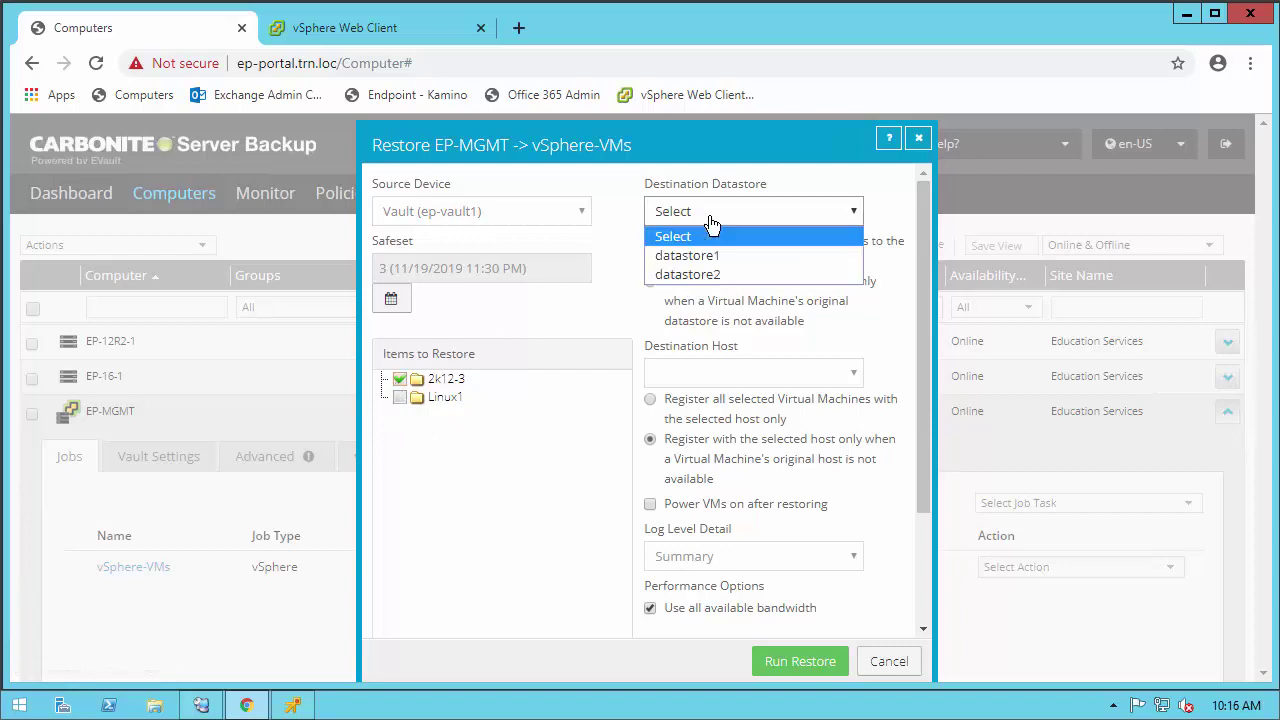
pyautogui.click(705, 274)
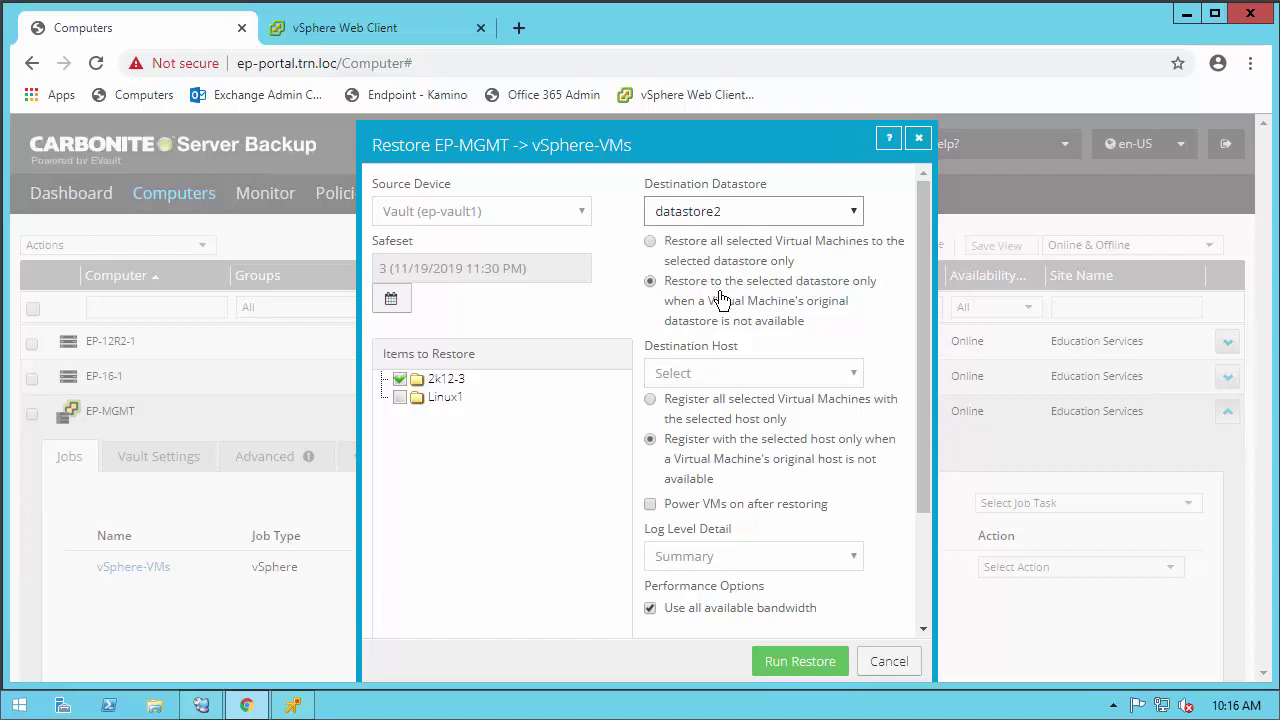
pyautogui.click(722, 376)
pyautogui.click(726, 420)
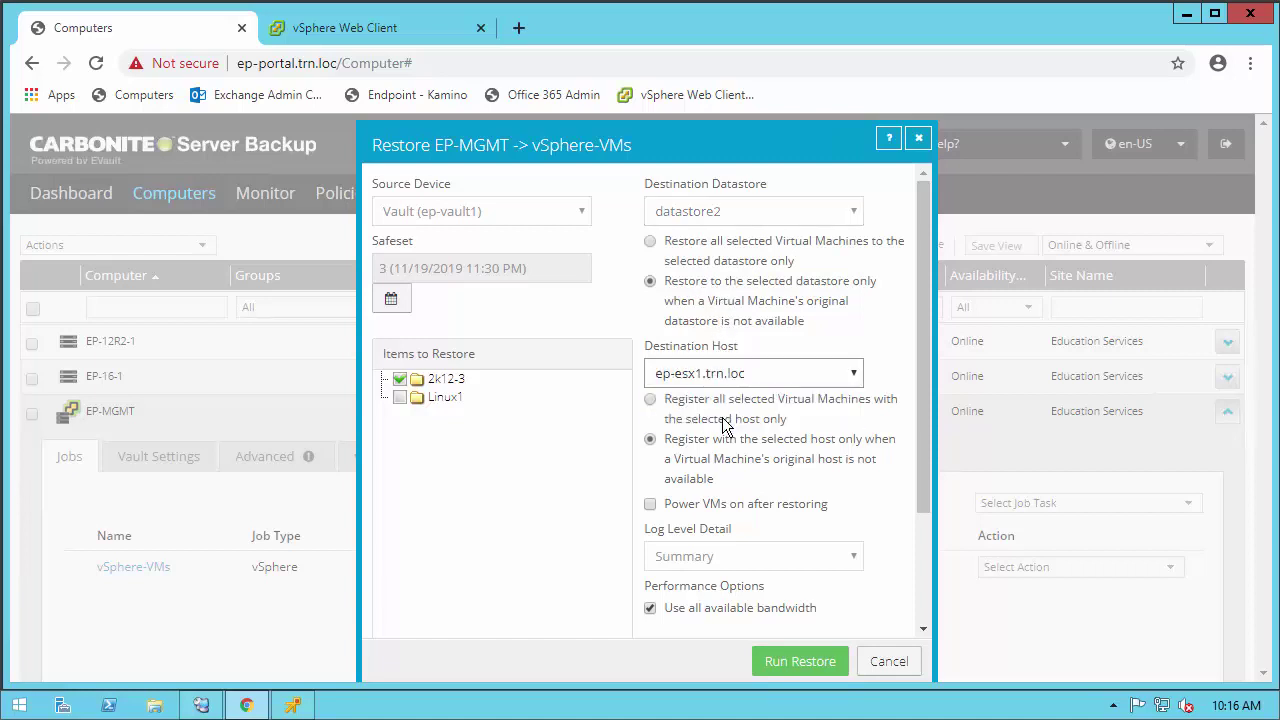
pyautogui.click(727, 508)
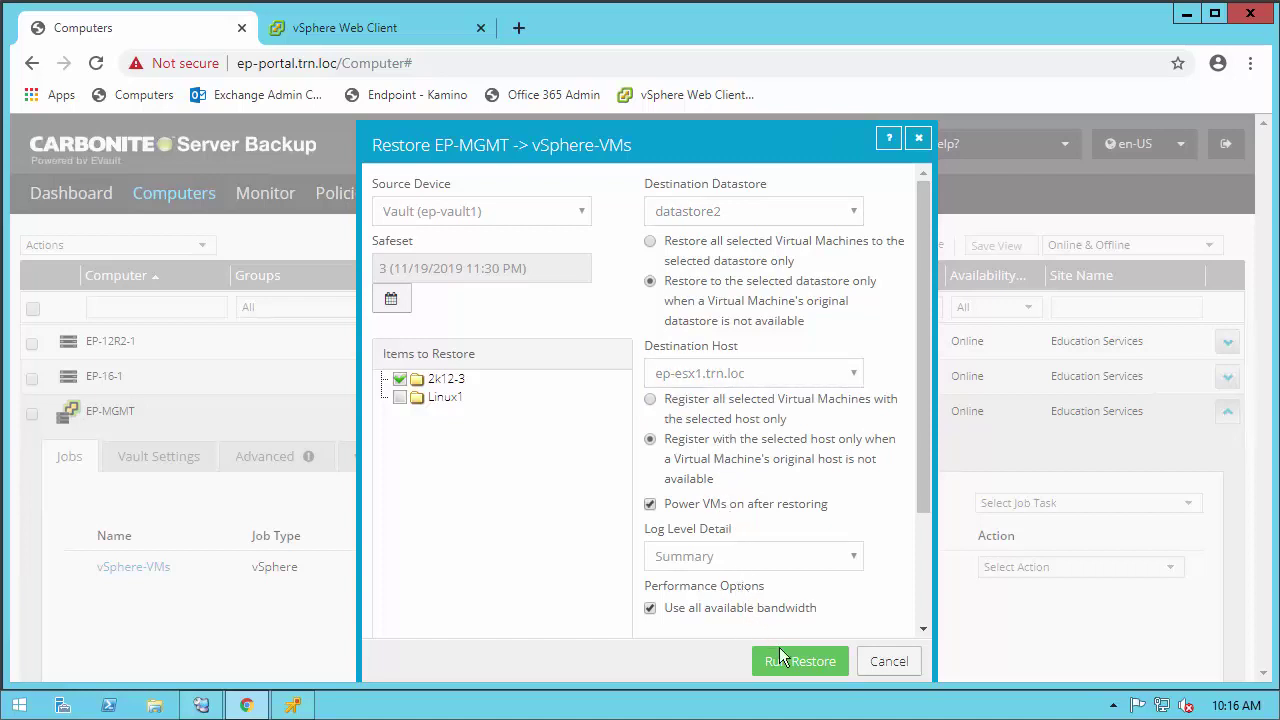